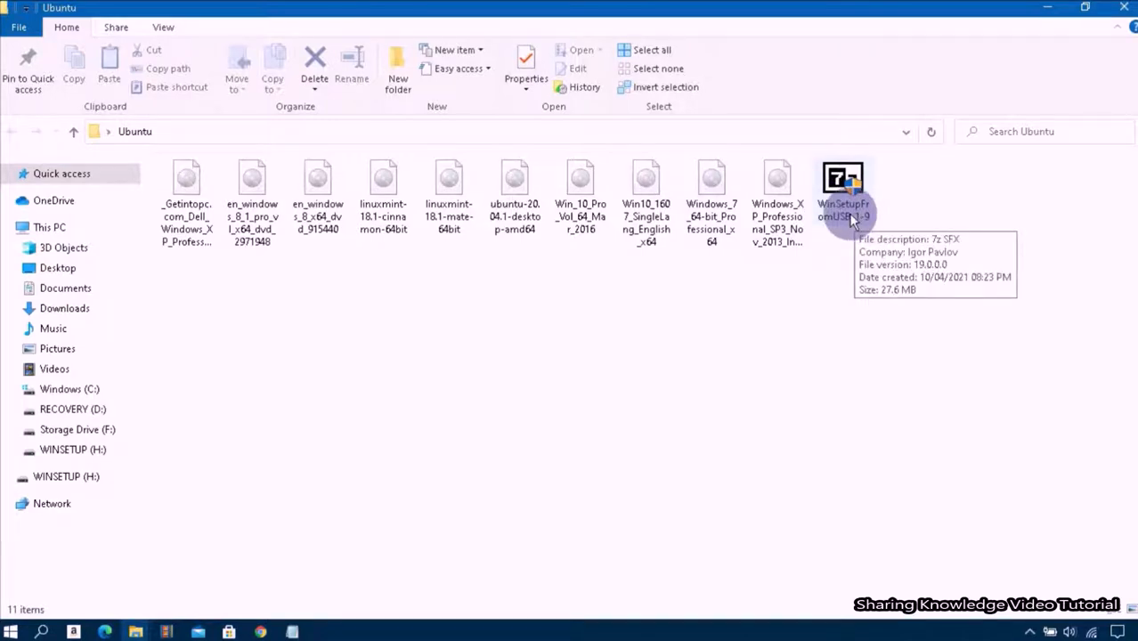
# Extract the WinSetupFromUSB-1-9 archive into the Ubuntu folder and launch WinSetupFromUSB_1-9_x64 from the extracted folder.
pyautogui.rightClick(853, 218)
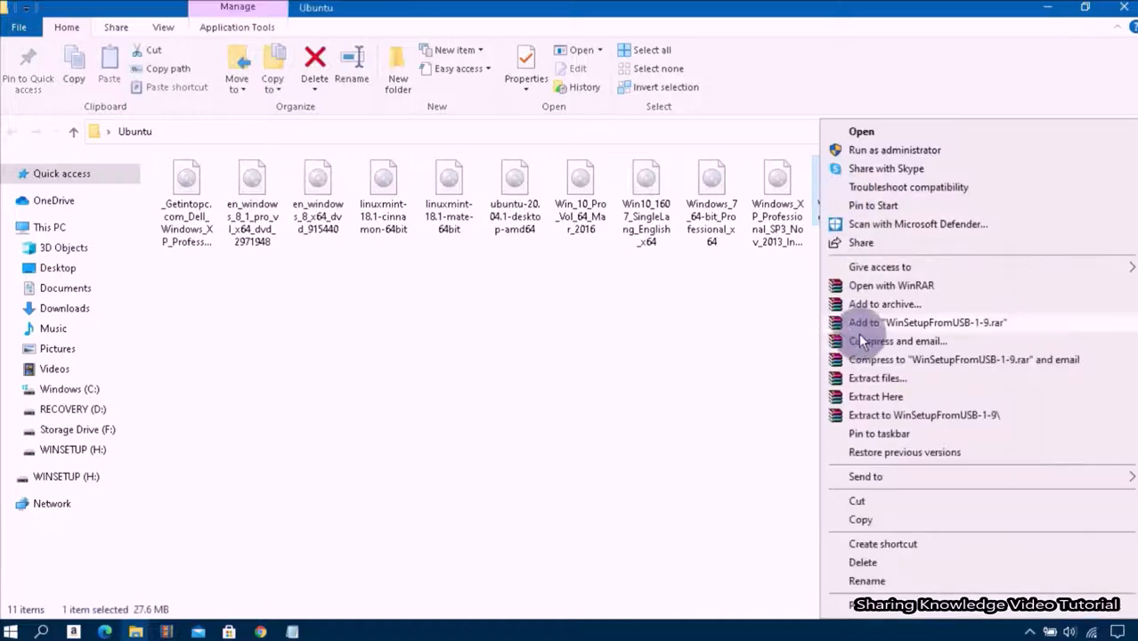
pyautogui.click(887, 394)
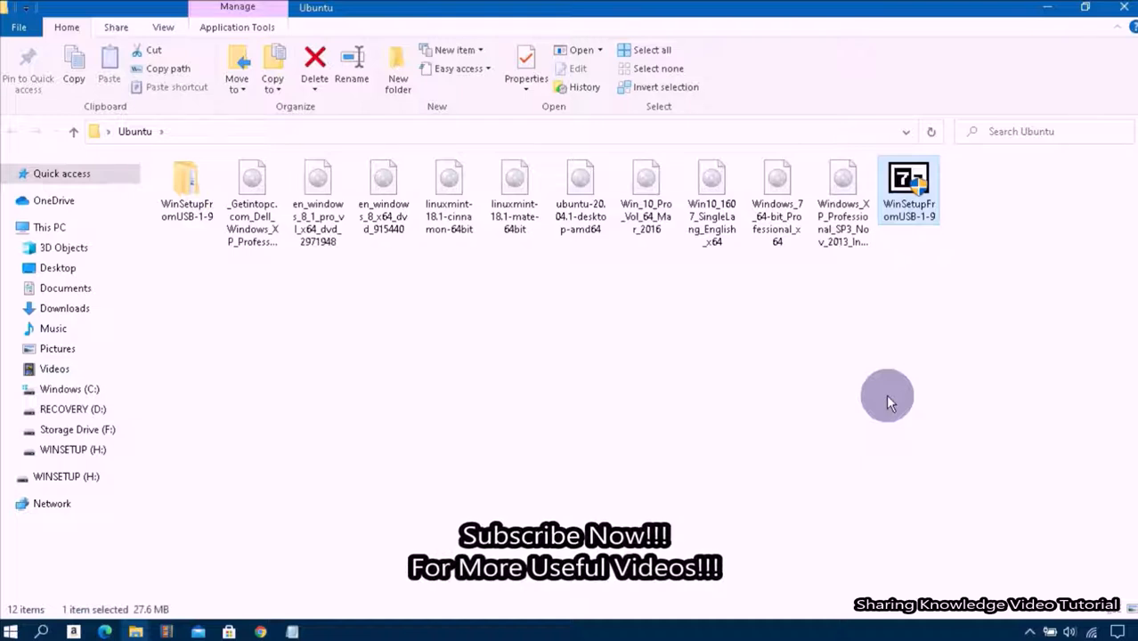
pyautogui.doubleClick(173, 203)
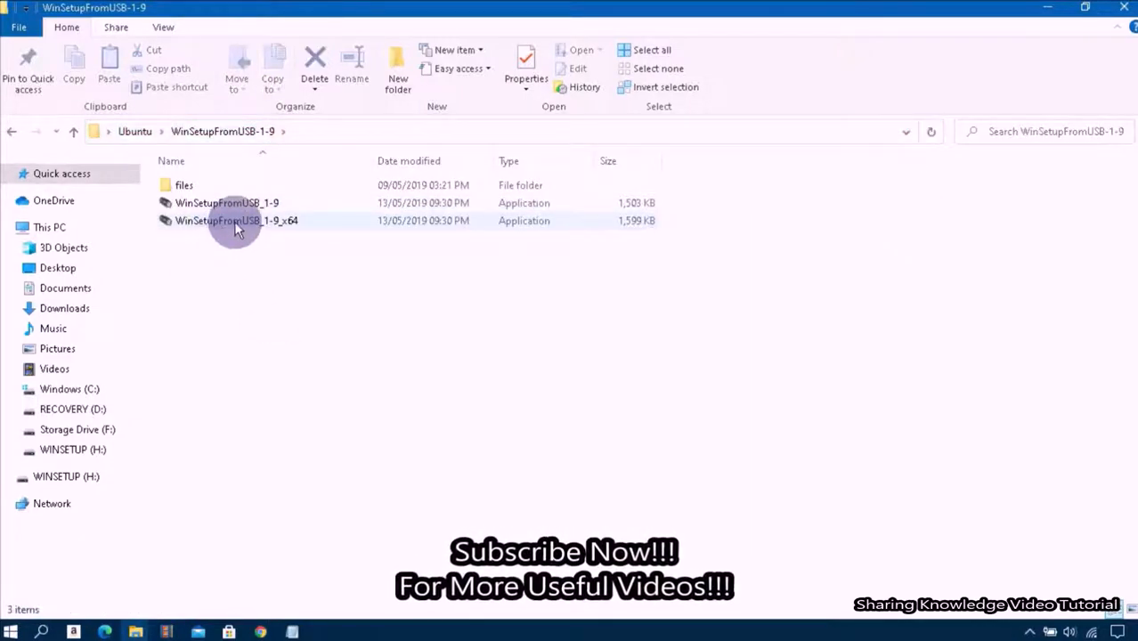
pyautogui.click(237, 224)
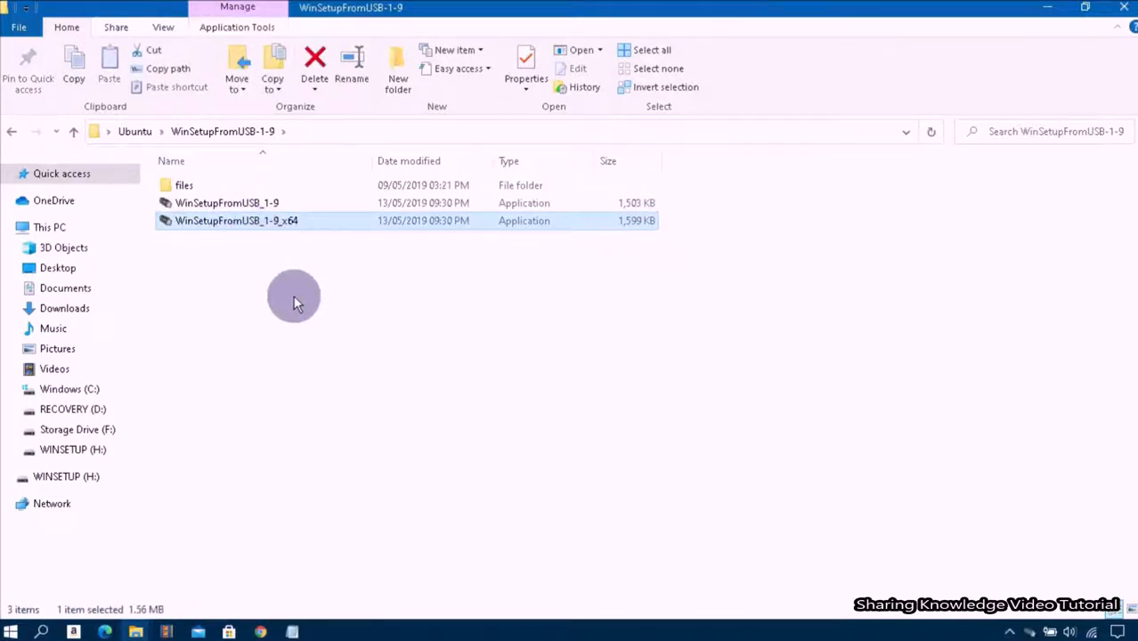
pyautogui.click(1048, 11)
pyautogui.moveTo(474, 125); pyautogui.dragTo(557, 73)
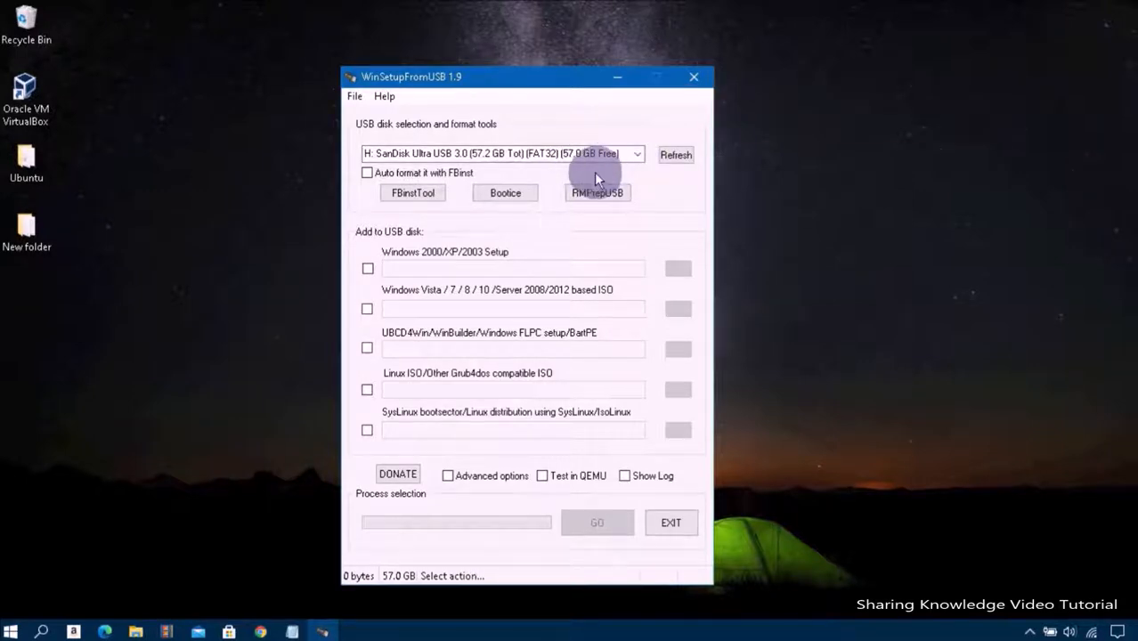
# Choose the SanDisk Ultra USB 3.0 drive H: as the target disk and enable auto-formatting with FBinst.
pyautogui.click(637, 155)
pyautogui.click(640, 162)
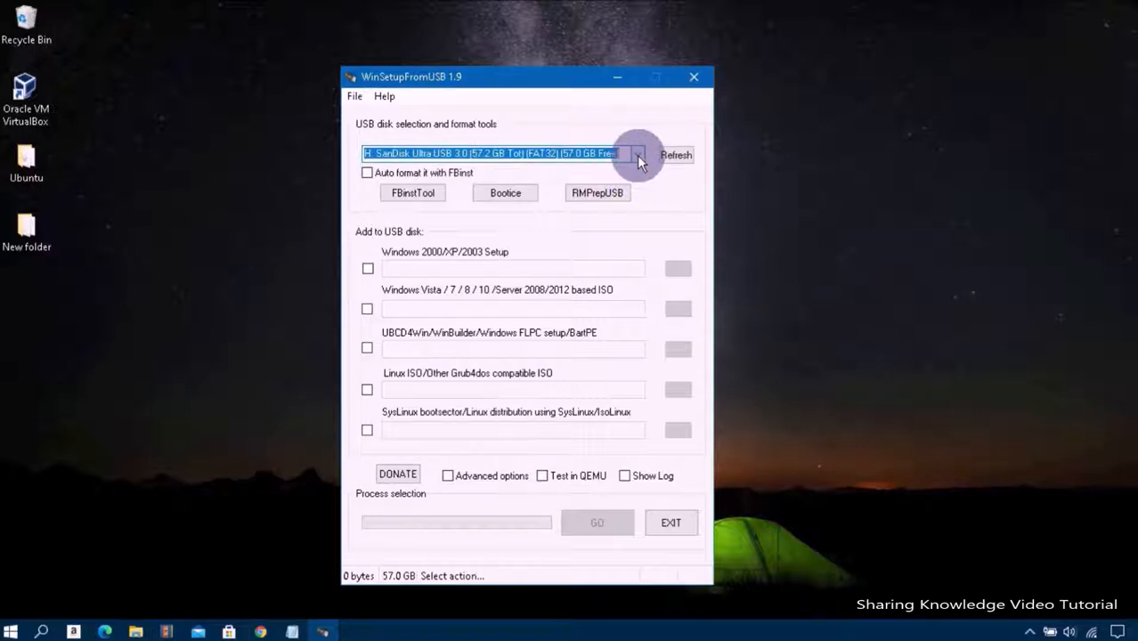
pyautogui.click(588, 157)
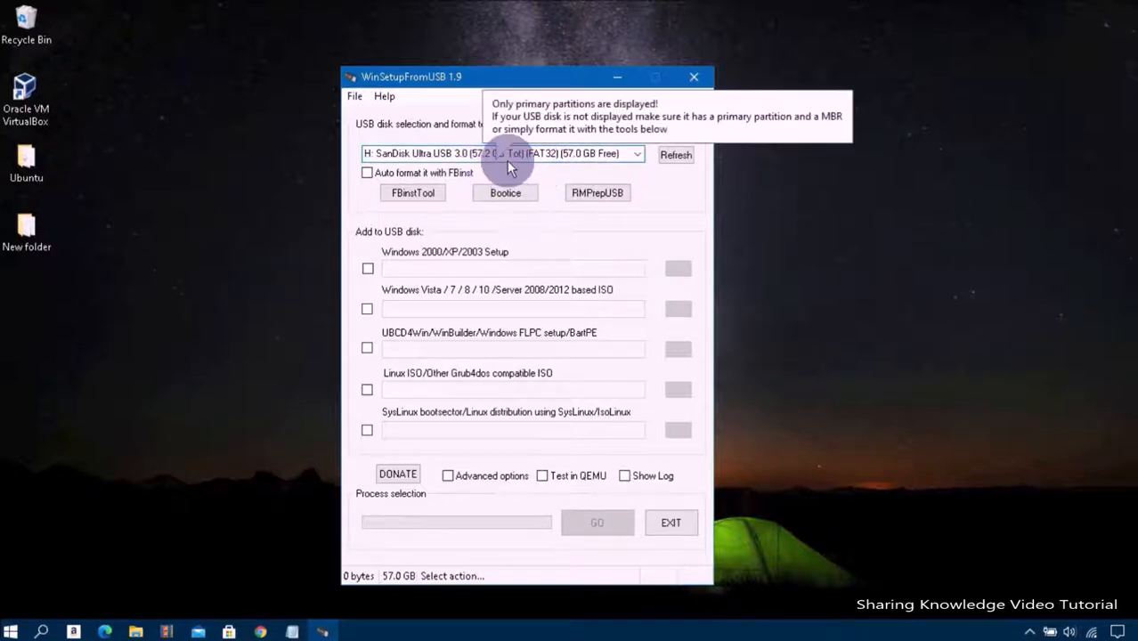
pyautogui.click(367, 173)
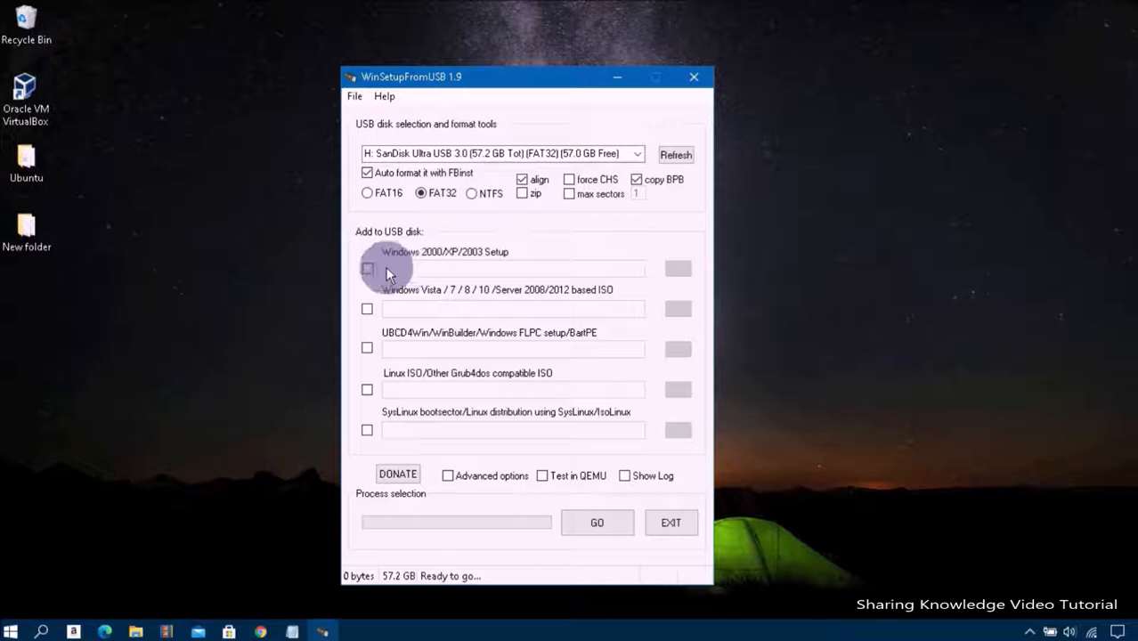
# Add the Windows_7_64-bit_Professional_x64 ISO from the Ubuntu folder as the Windows Vista/7/8/10 source.
pyautogui.click(372, 310)
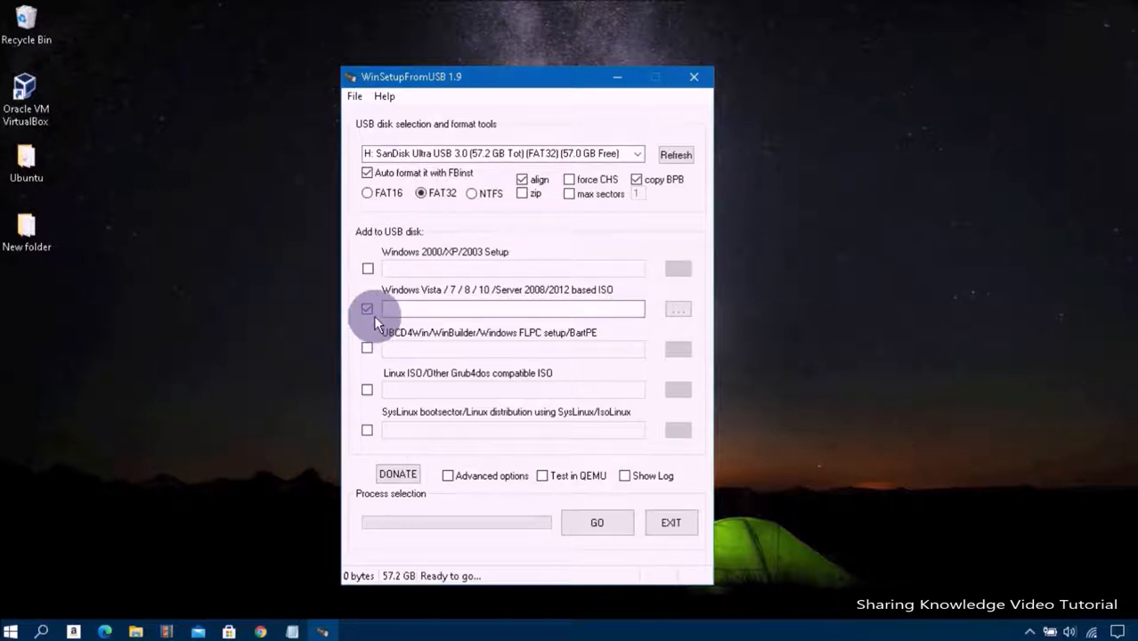
pyautogui.click(679, 308)
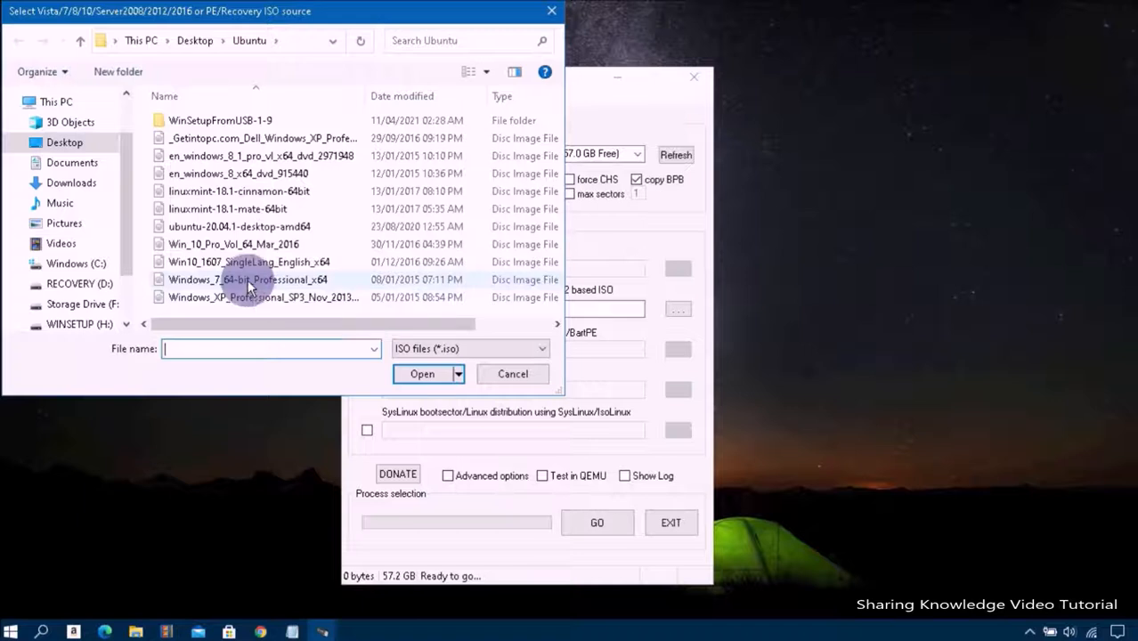
pyautogui.press('Escape')
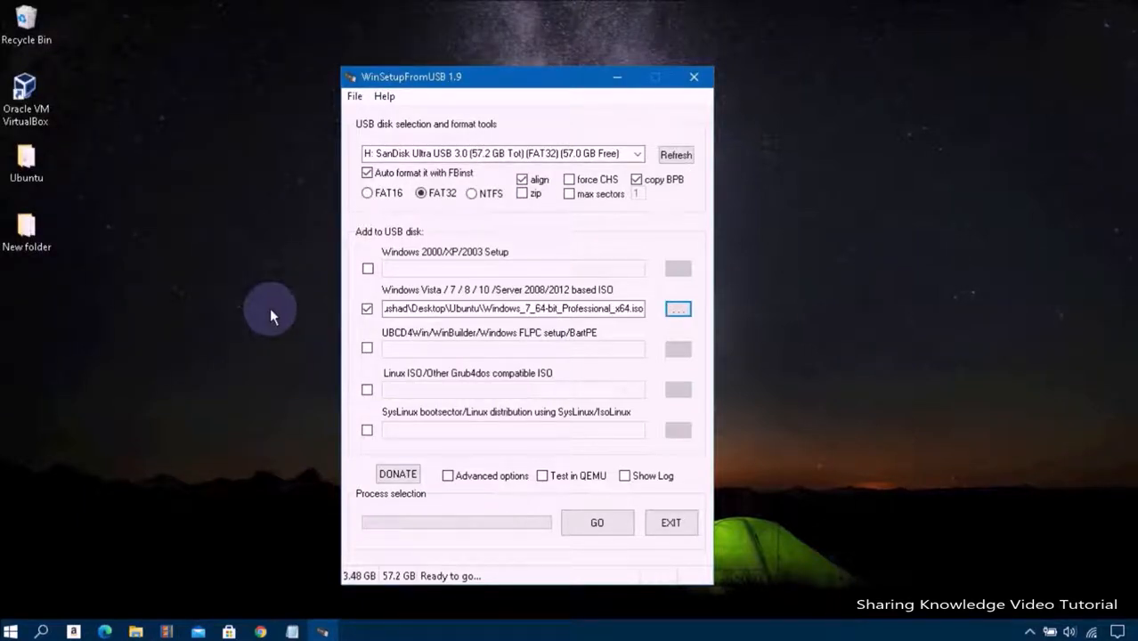
# Enable custom menu names for the Vista/7/8/Server source in the advanced options and close them.
pyautogui.click(448, 476)
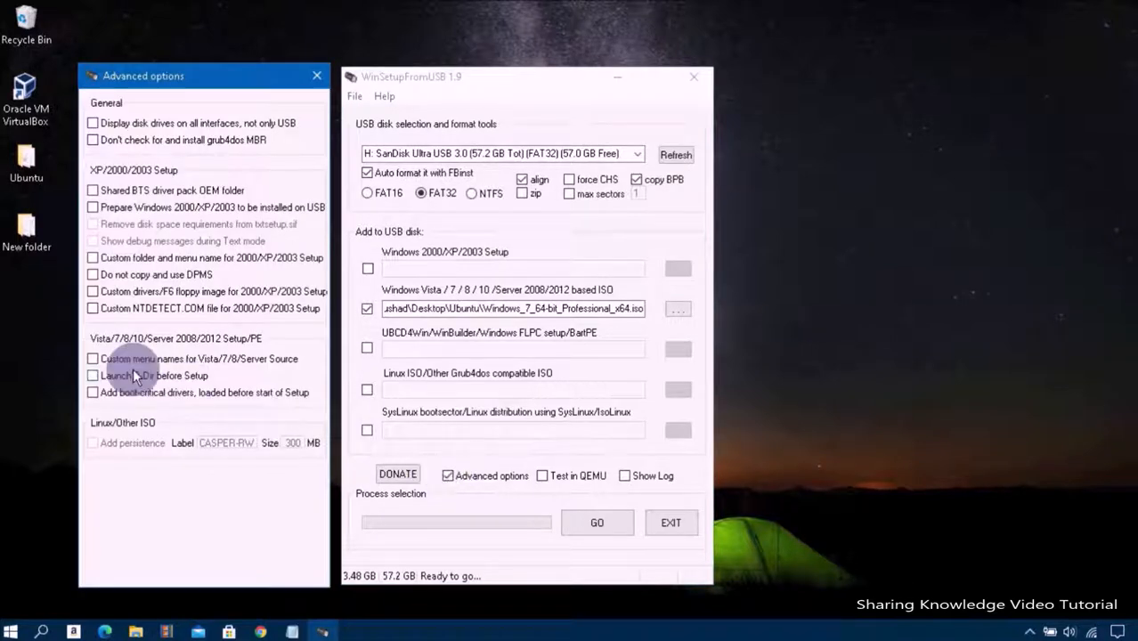
pyautogui.click(93, 359)
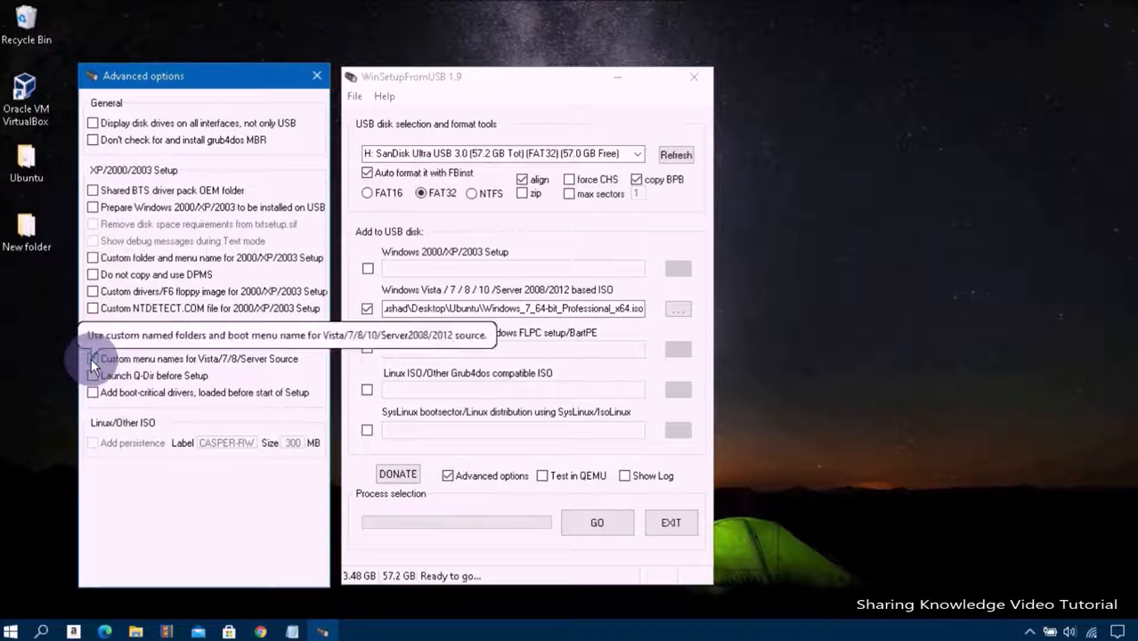
pyautogui.click(313, 81)
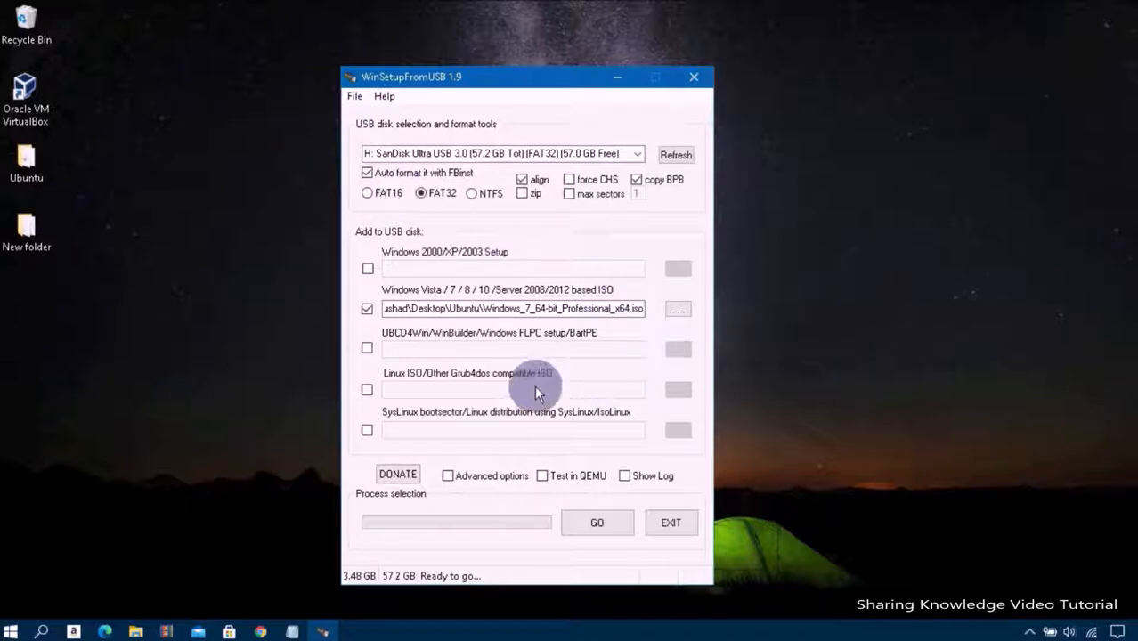
# Add the linuxmint-18.1-cinnamon-64bit ISO as the Linux source and accept its suggested boot menu name.
pyautogui.click(367, 390)
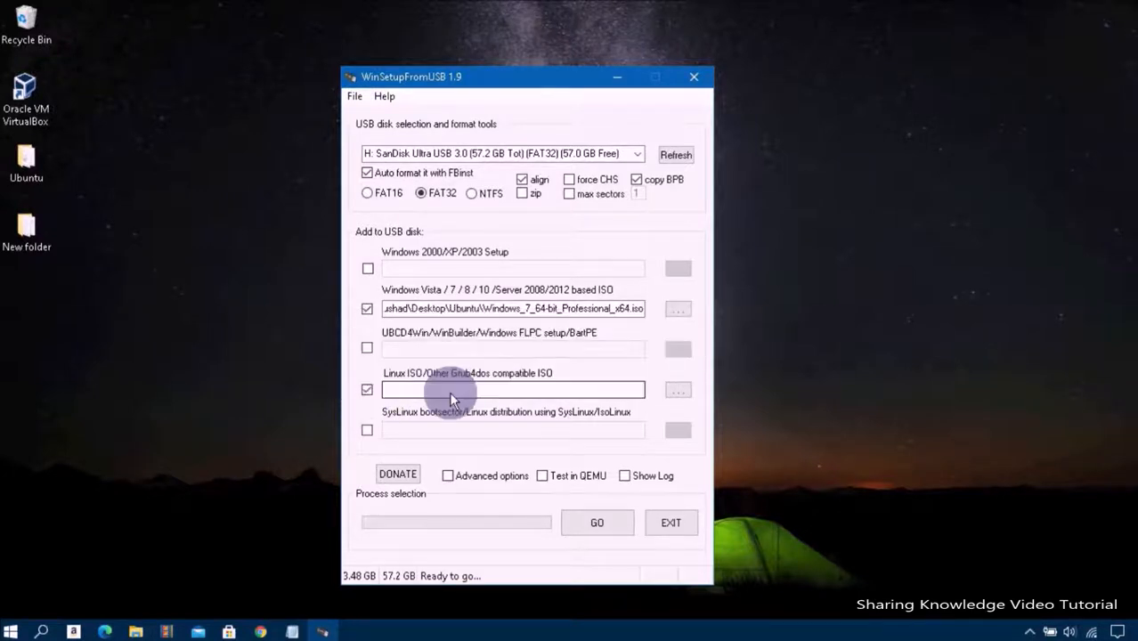
pyautogui.click(678, 392)
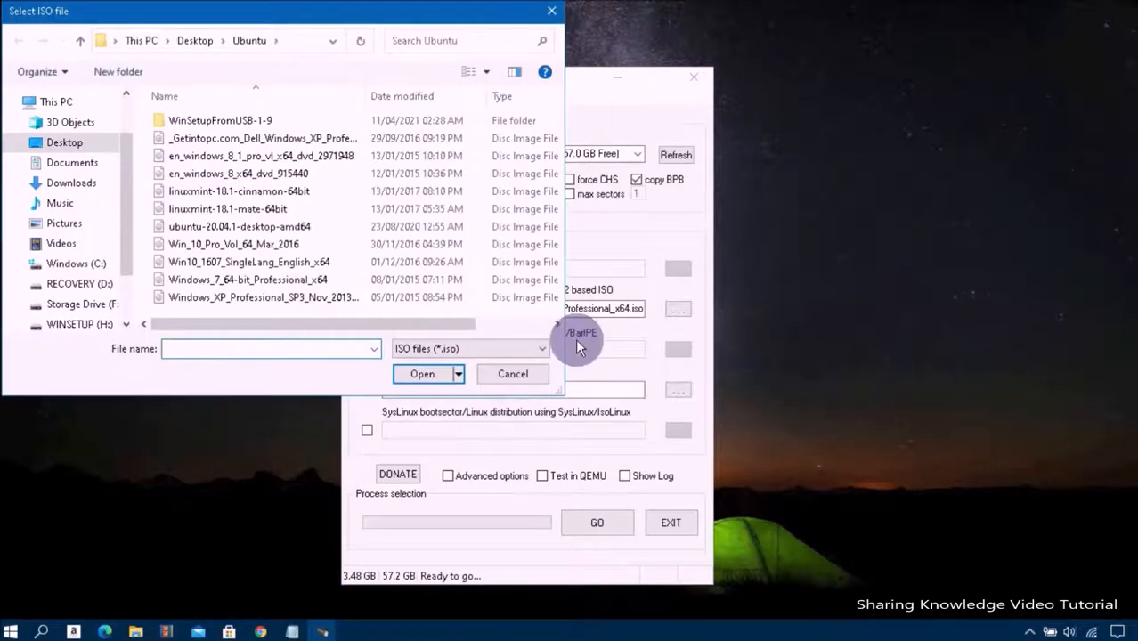
pyautogui.click(263, 194)
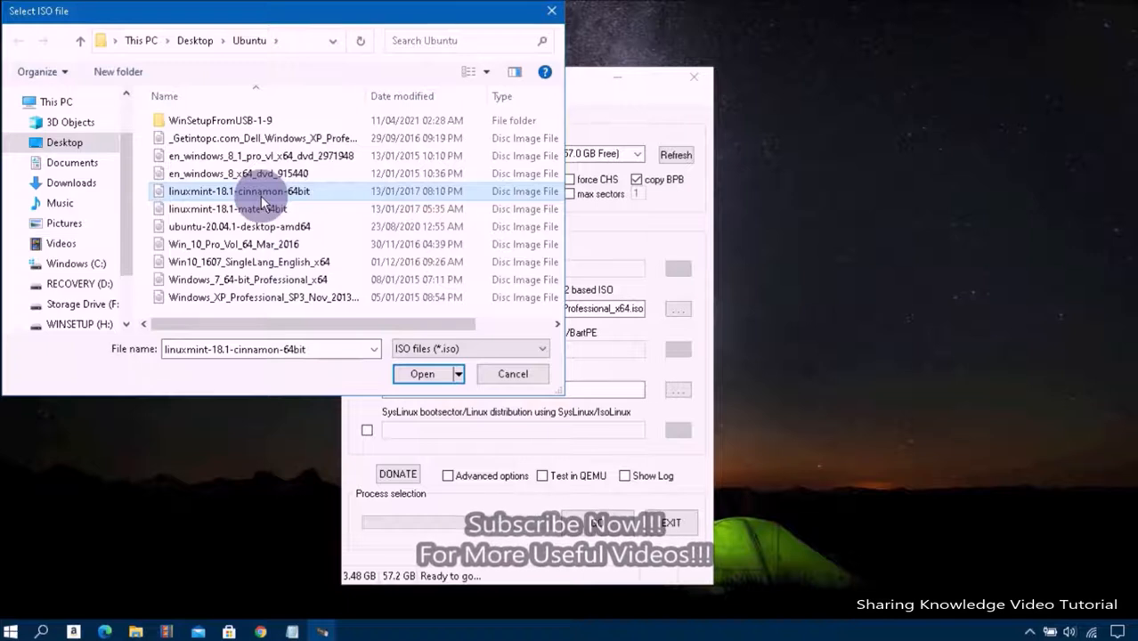
pyautogui.doubleClick(261, 194)
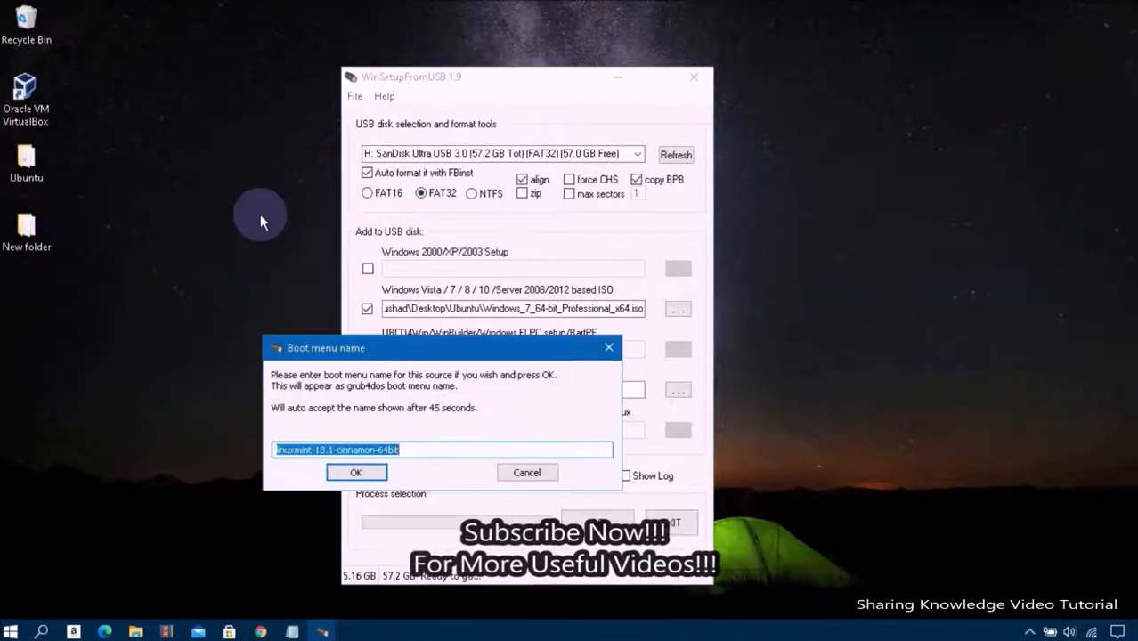
pyautogui.click(357, 475)
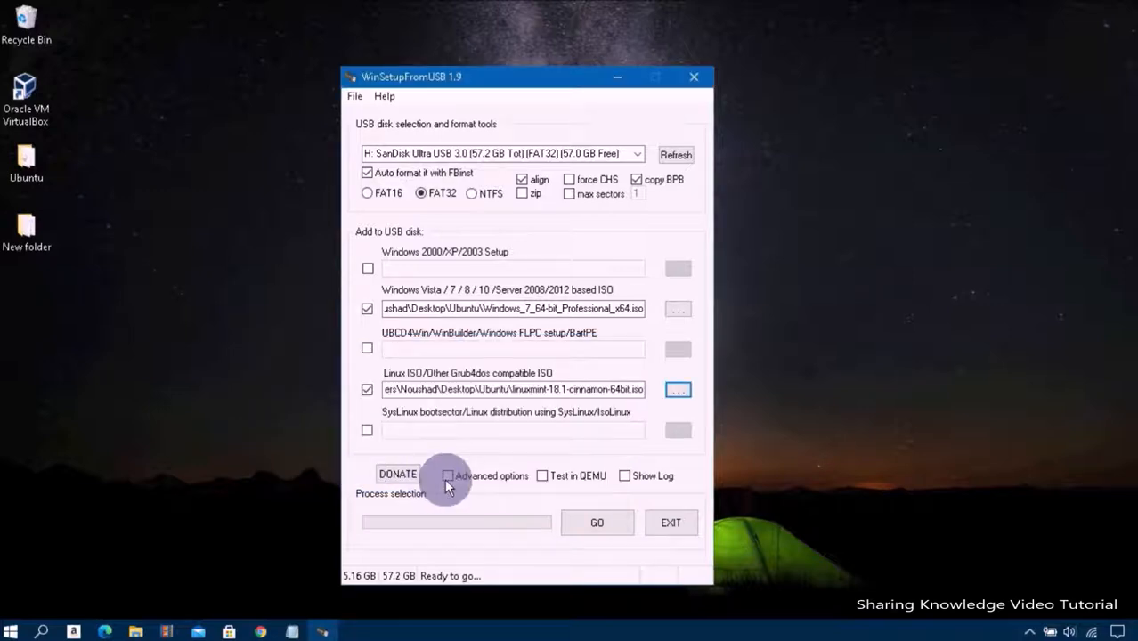
# Enable persistence for the Linux ISO in the advanced options and close them.
pyautogui.click(448, 475)
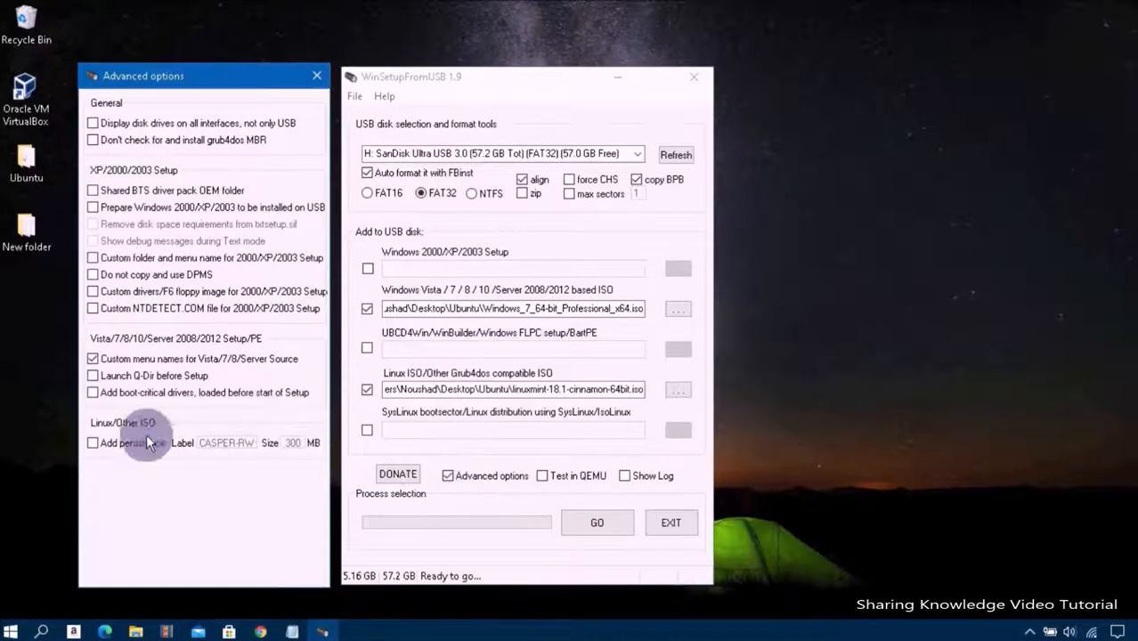
pyautogui.click(93, 444)
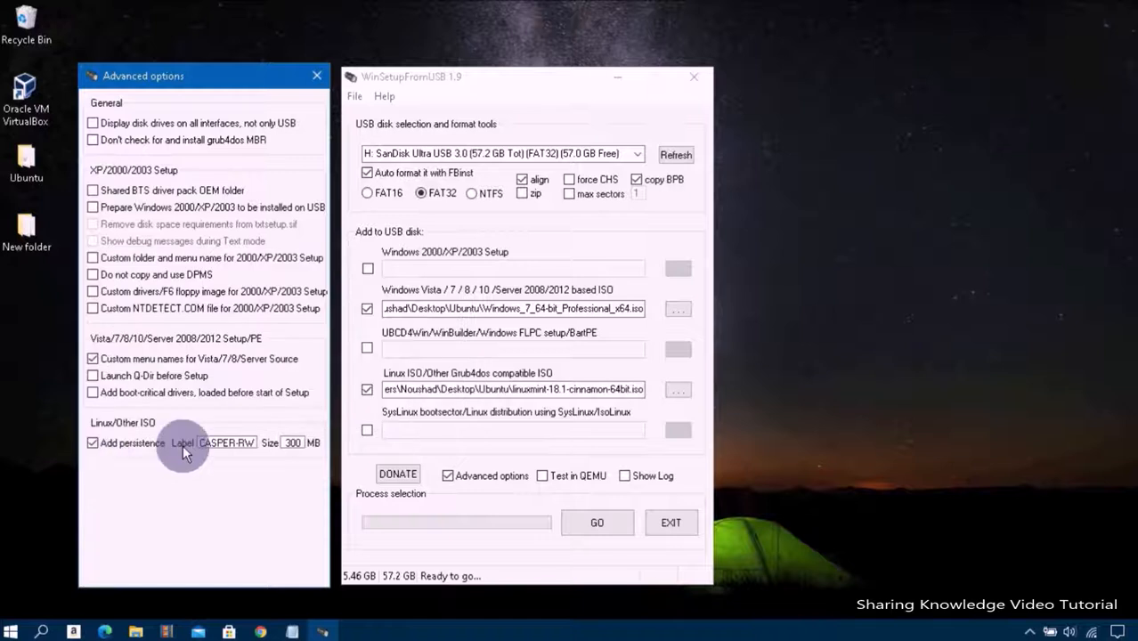
pyautogui.click(314, 77)
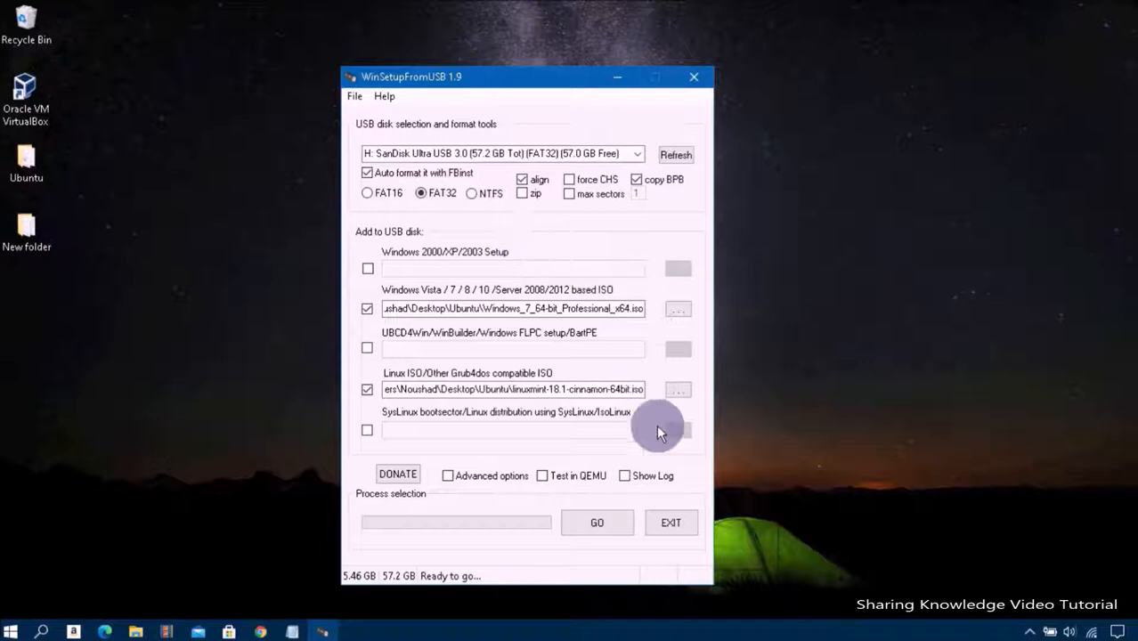
# Start creating the USB disk and agree to erase, repartition and reformat the SanDisk drive.
pyautogui.click(596, 523)
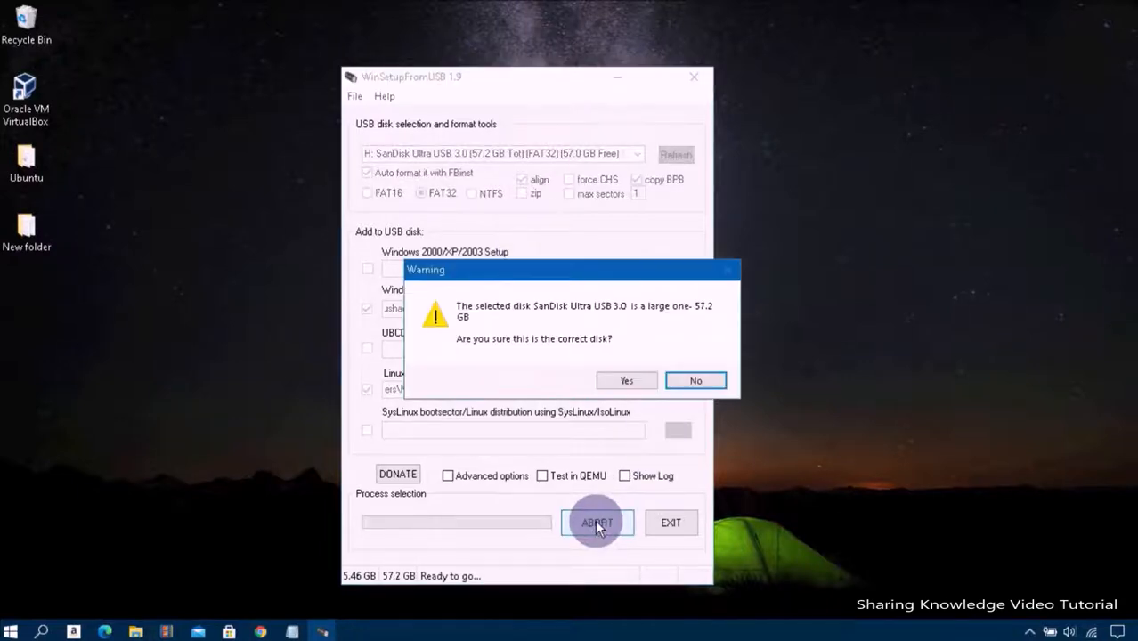
pyautogui.click(627, 383)
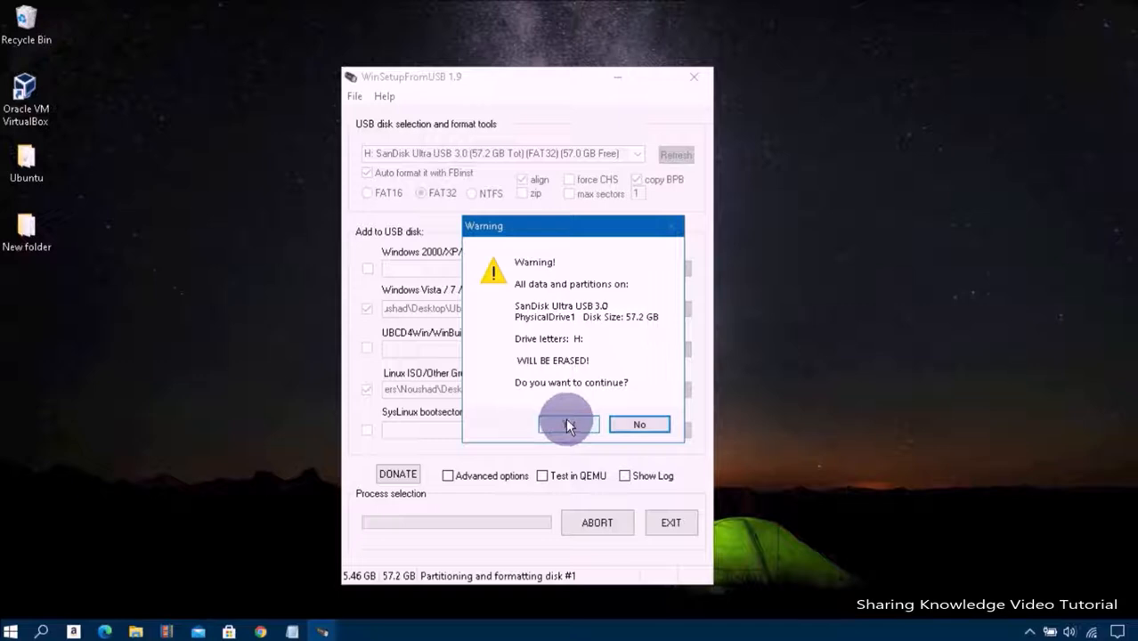
pyautogui.click(569, 425)
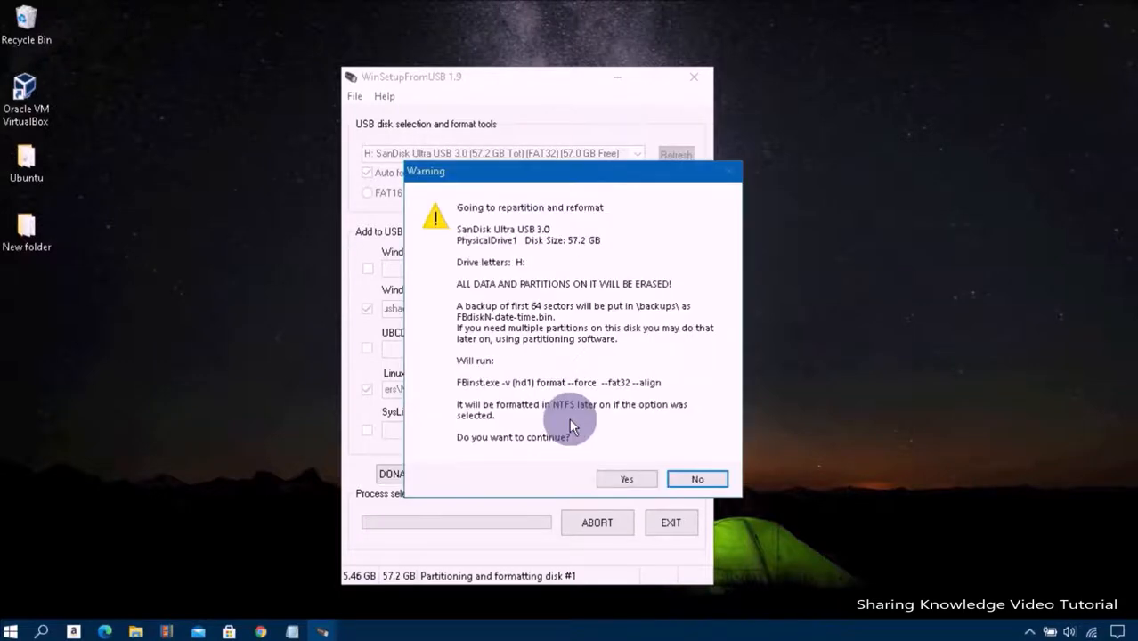
pyautogui.click(639, 478)
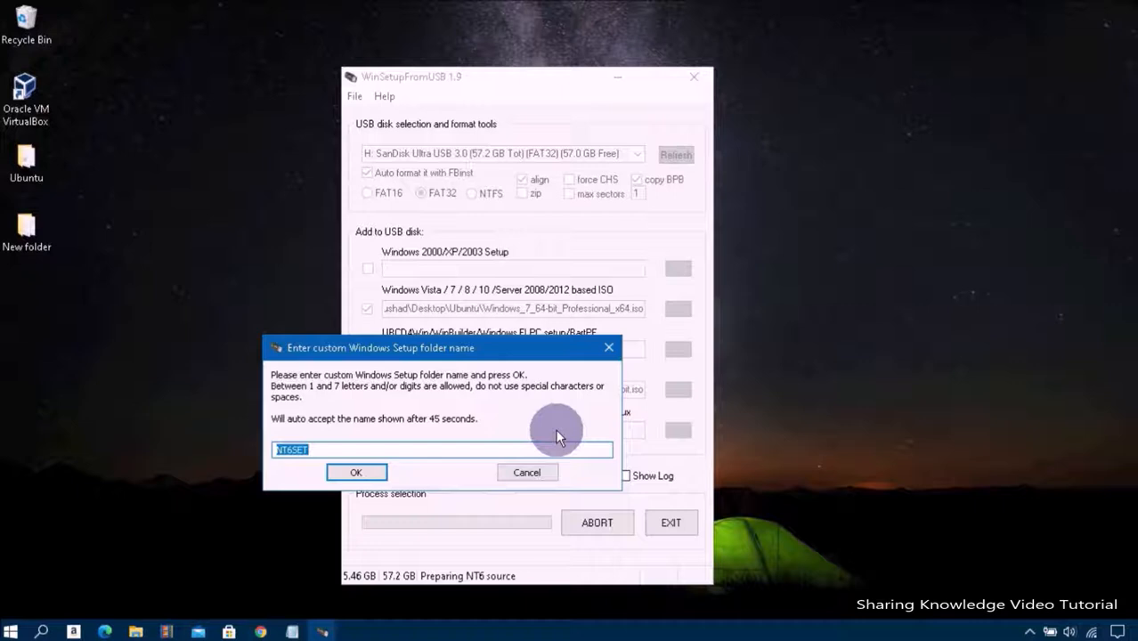
# Name the Windows Setup folder win7 and its boot menu entry "Windows 7 Pro 64 bit", and let the job complete.
pyautogui.write('win7')
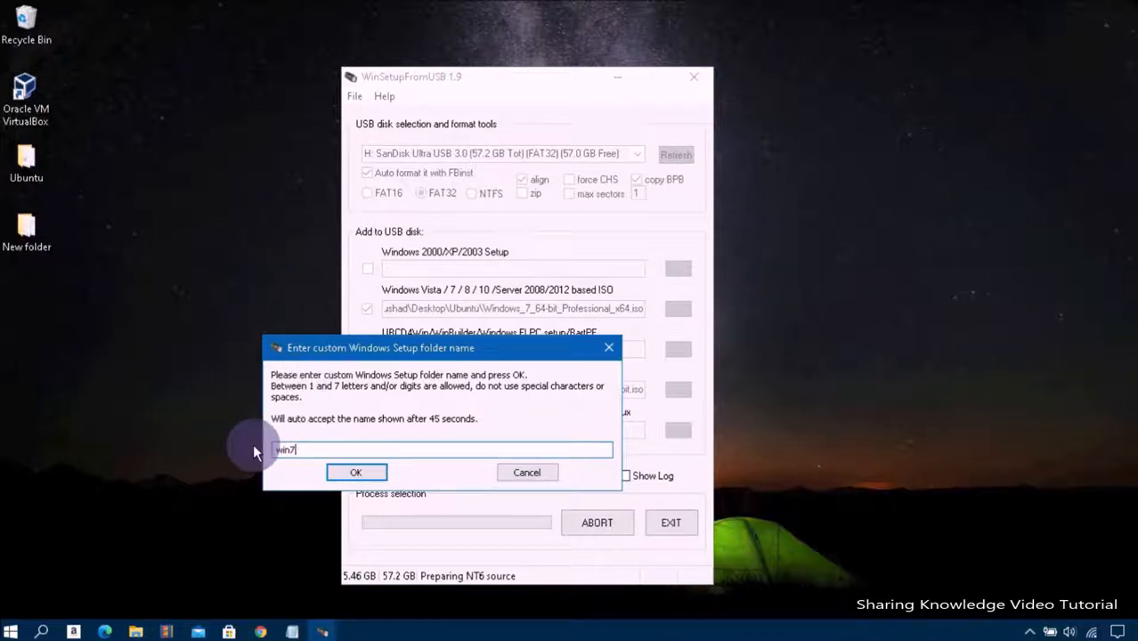
pyautogui.click(348, 472)
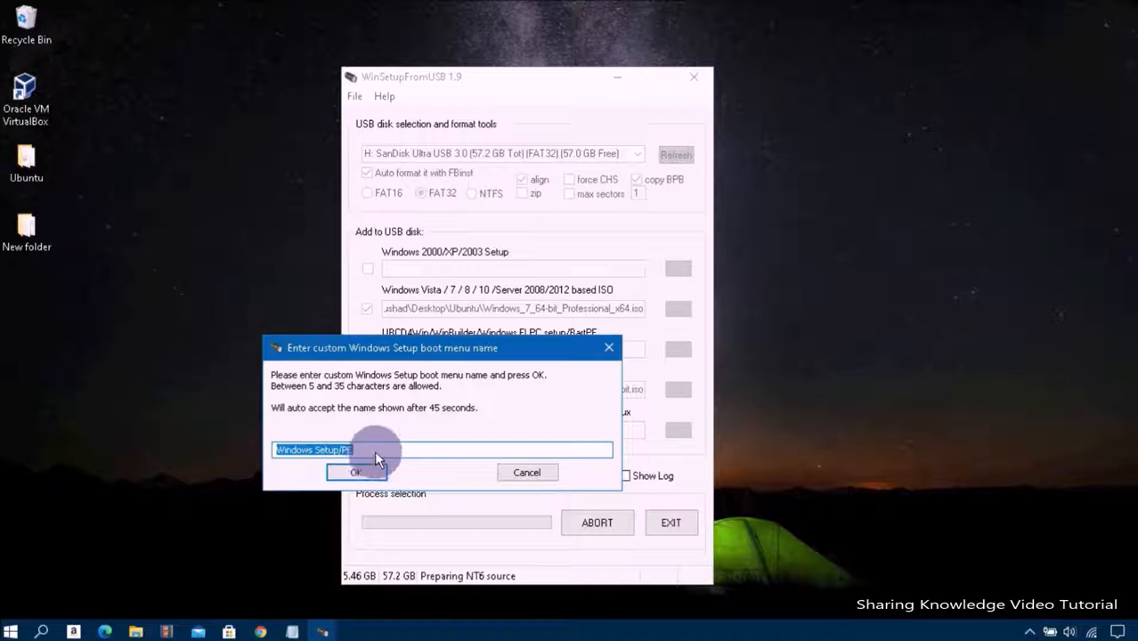
pyautogui.write('Windows 7 Pro 64 bit')
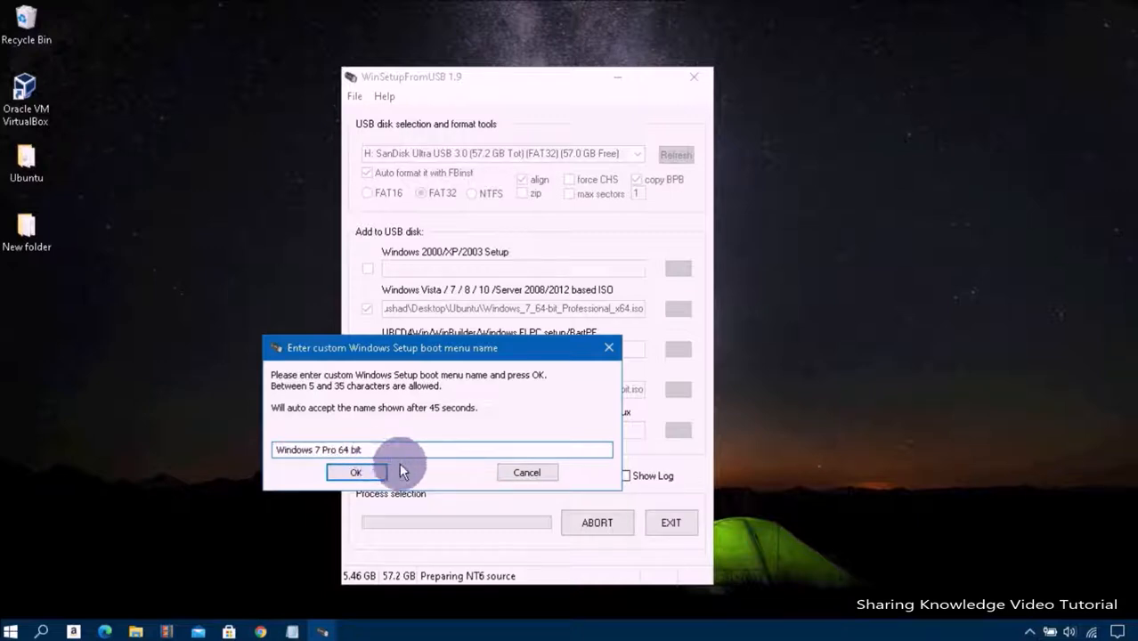
pyautogui.click(343, 471)
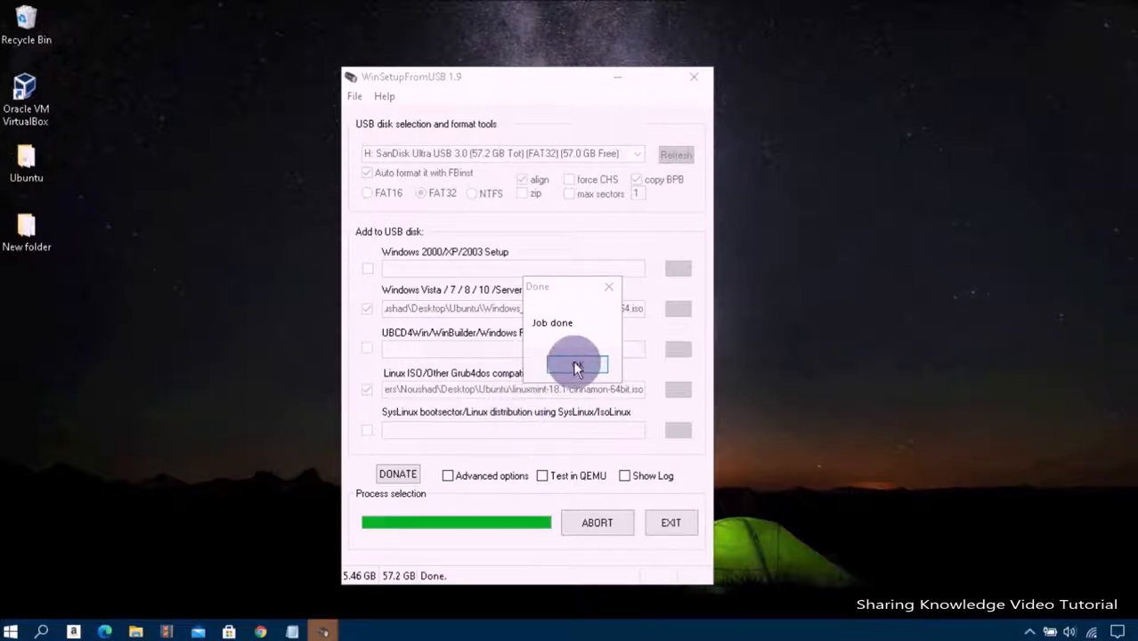
pyautogui.click(575, 366)
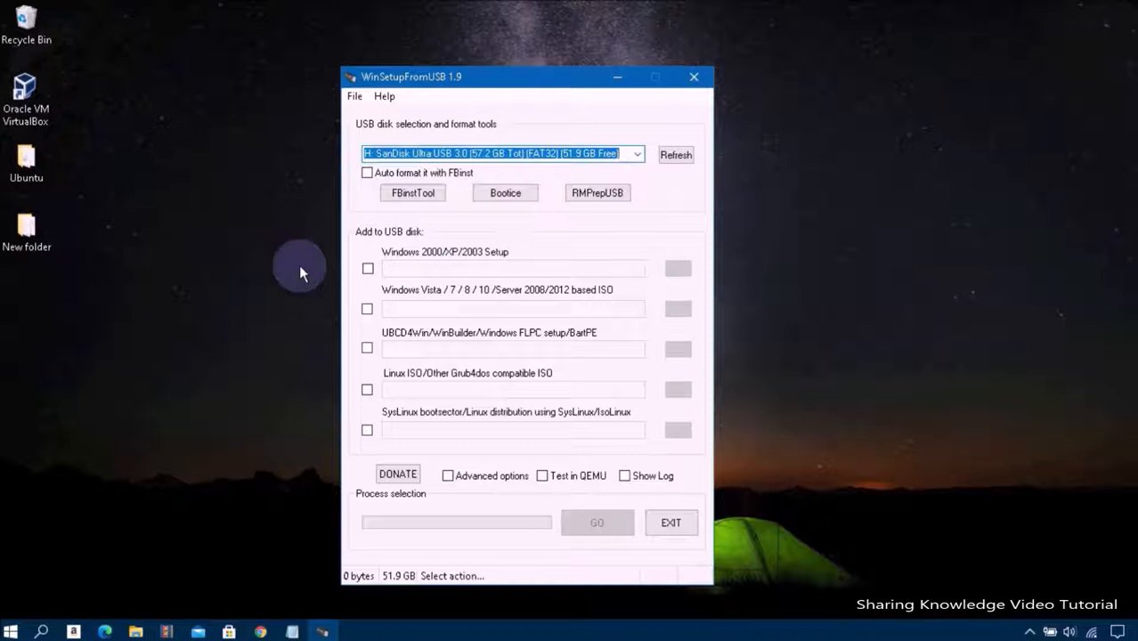
# Add the en_windows_8_x64_dvd_915440 ISO as the Windows Vista/7/8/10 source and enable custom menu names for it in the advanced options.
pyautogui.click(367, 308)
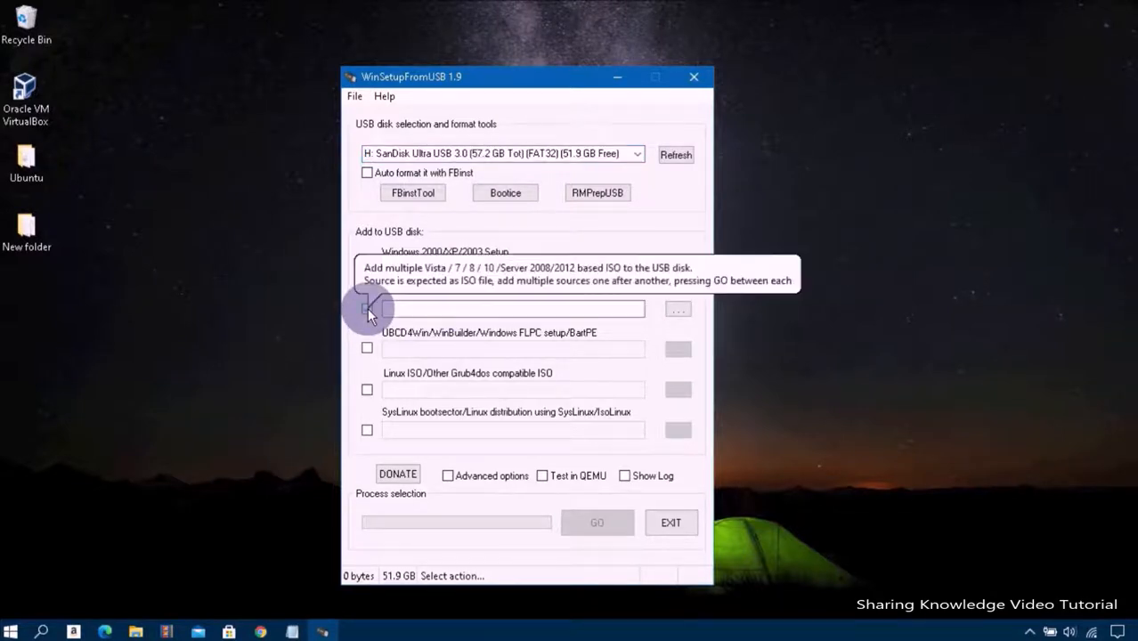
pyautogui.click(678, 310)
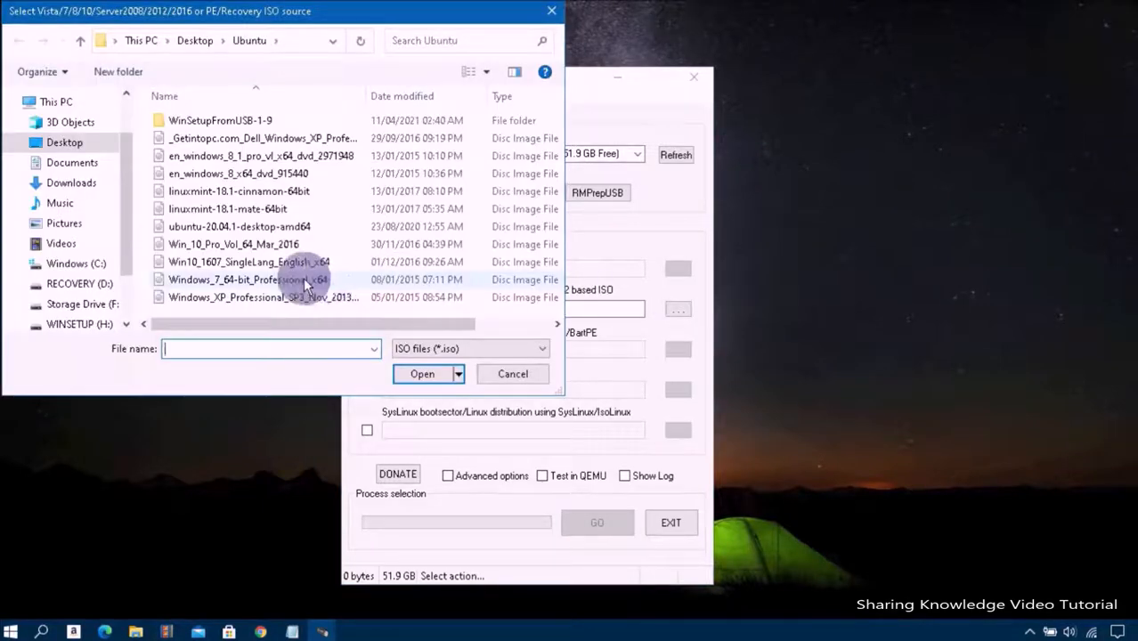
pyautogui.doubleClick(265, 175)
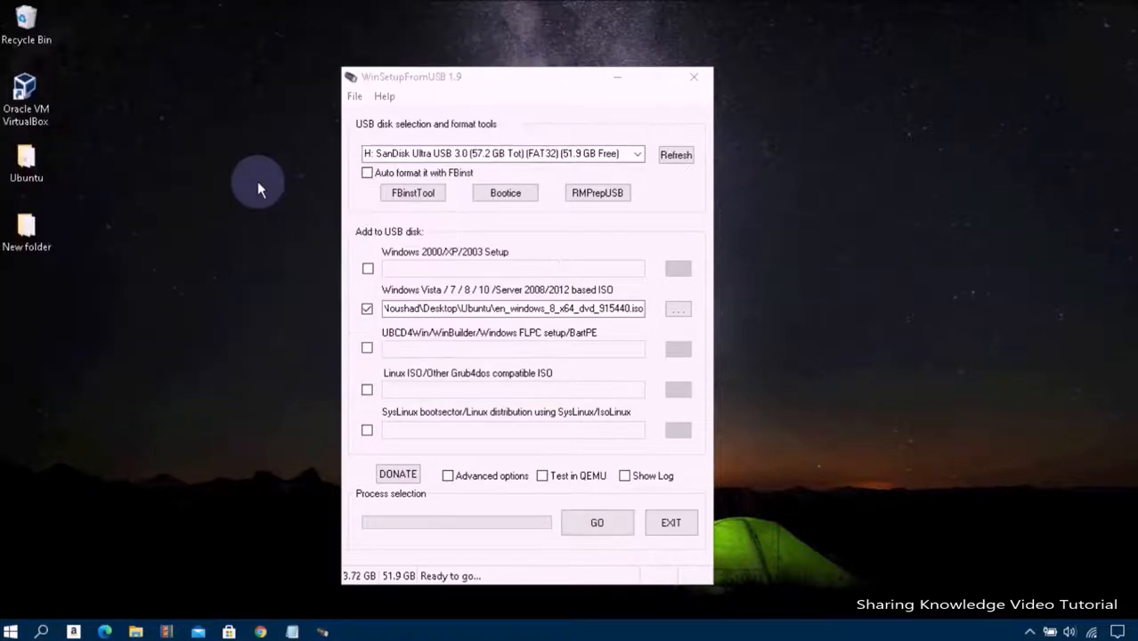
pyautogui.click(448, 477)
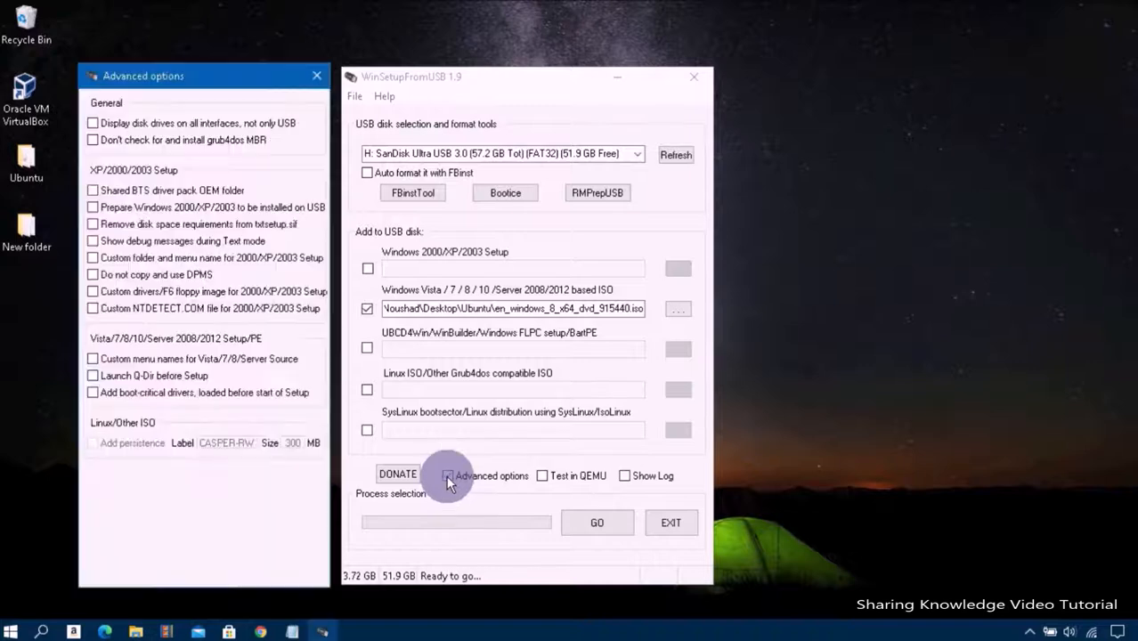
pyautogui.click(94, 360)
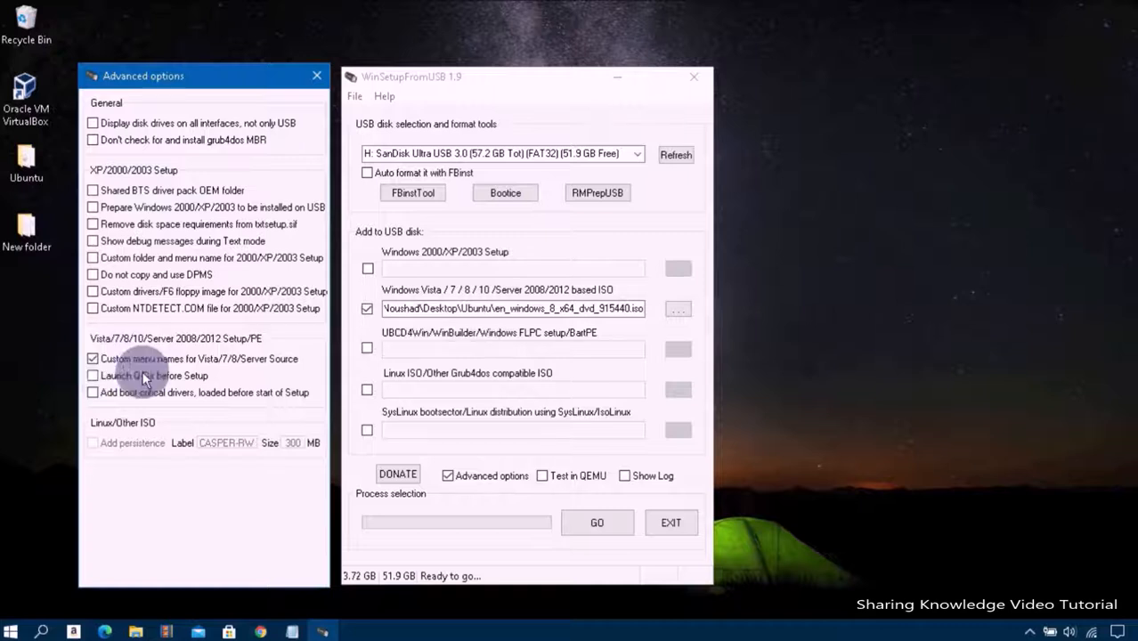
pyautogui.click(316, 79)
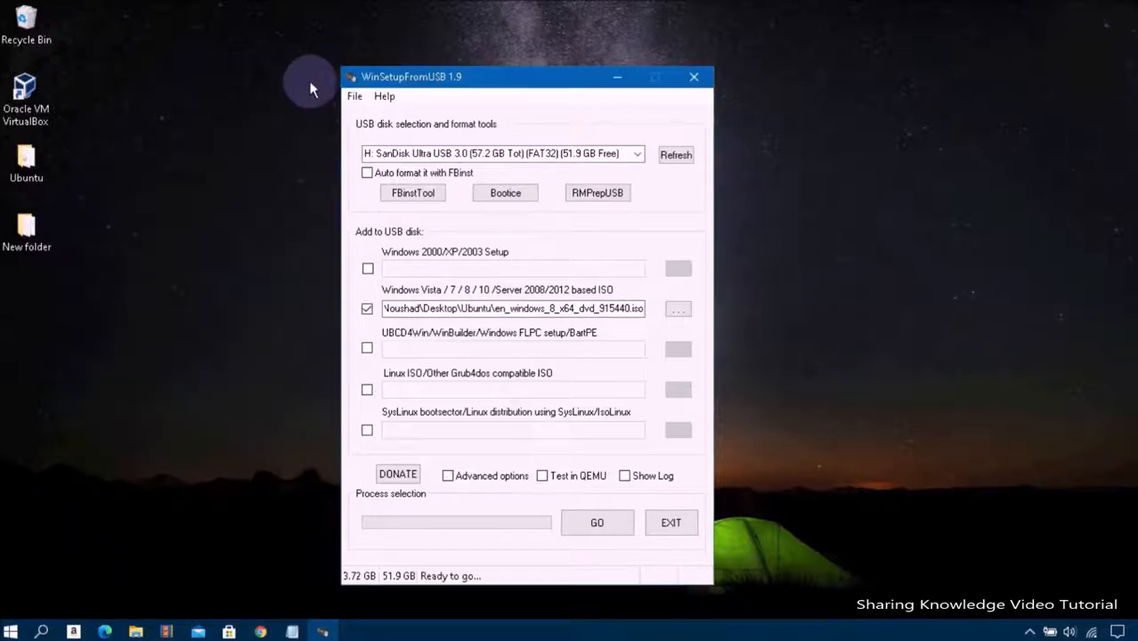
# Add the ubuntu-20.04.1-desktop-amd64 ISO as the Linux source and accept its suggested boot menu name.
pyautogui.click(362, 398)
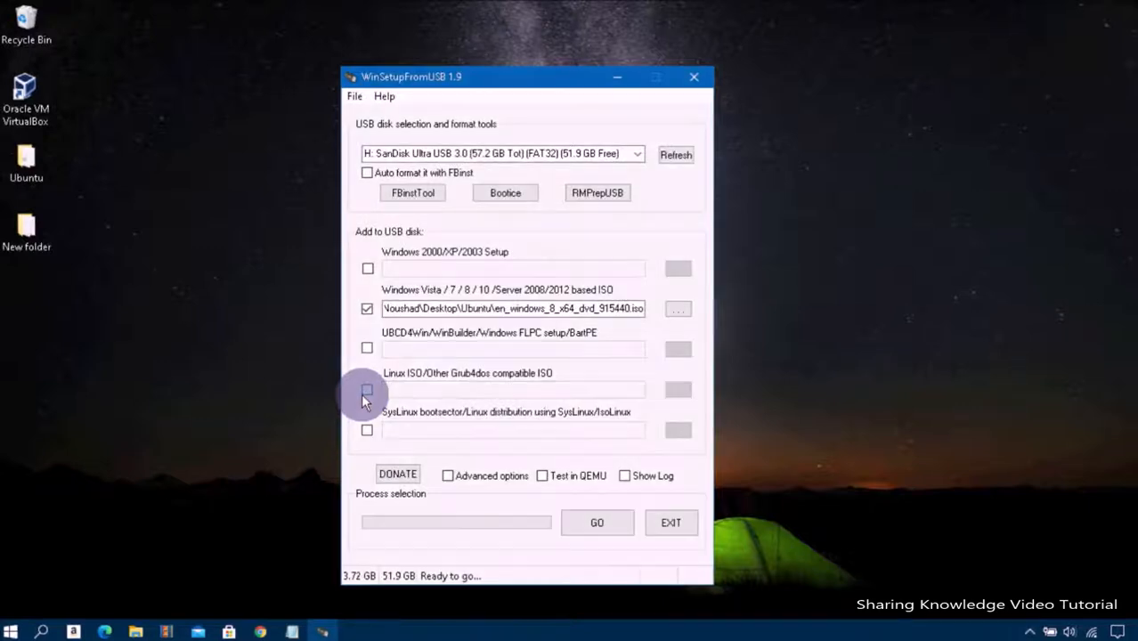
pyautogui.click(683, 393)
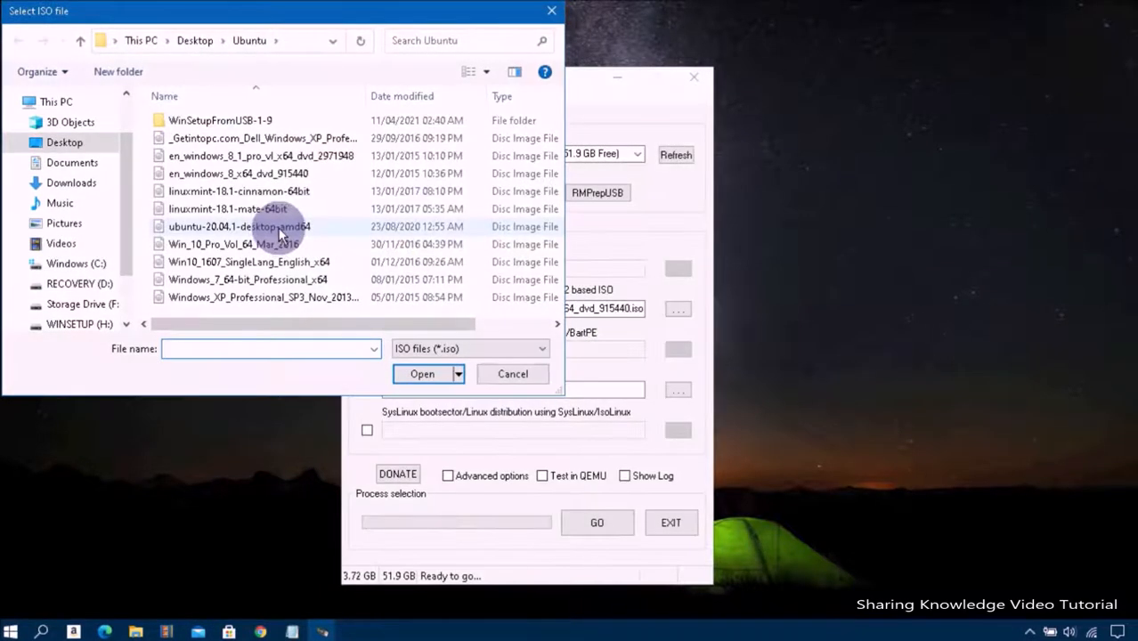
pyautogui.doubleClick(279, 230)
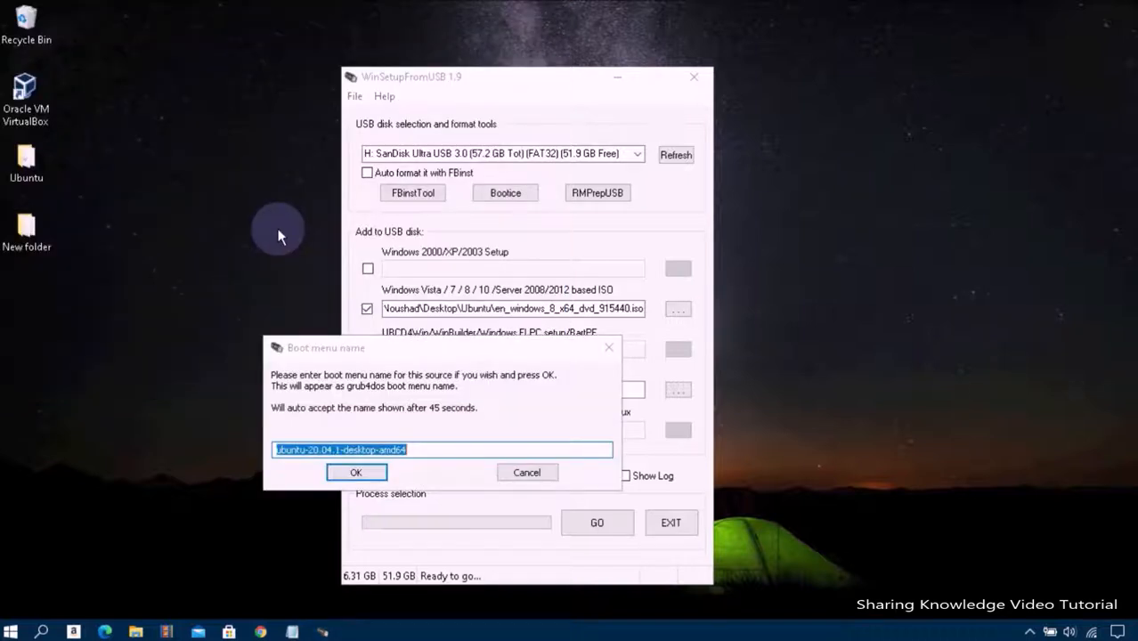
pyautogui.click(361, 473)
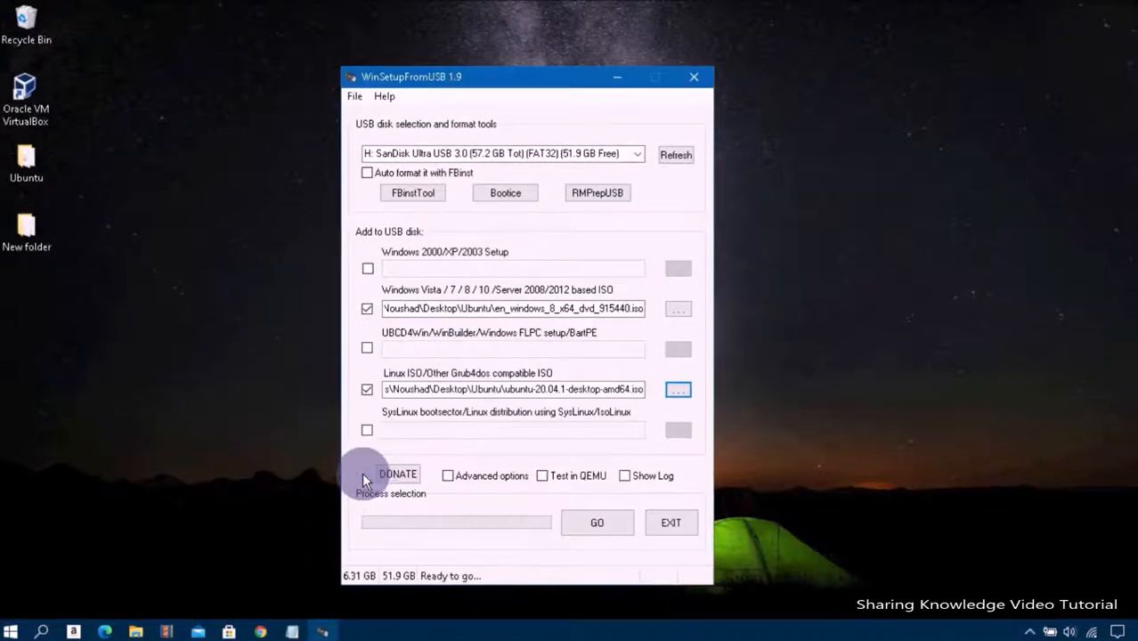
# Enable persistence for the Ubuntu ISO in the advanced options and close them.
pyautogui.click(448, 476)
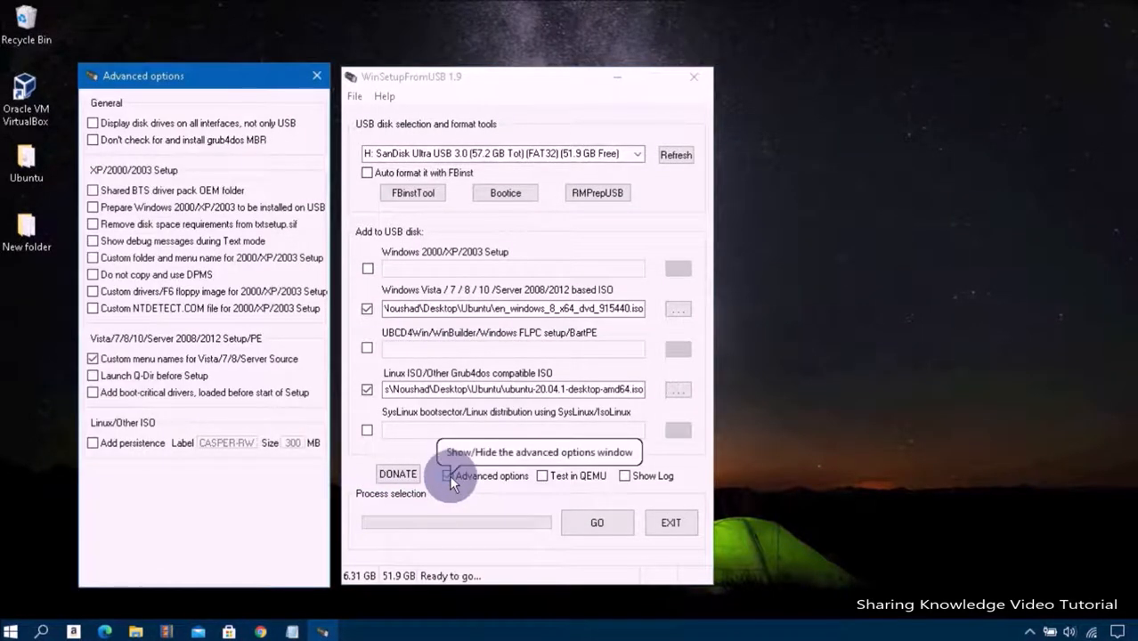
pyautogui.click(92, 443)
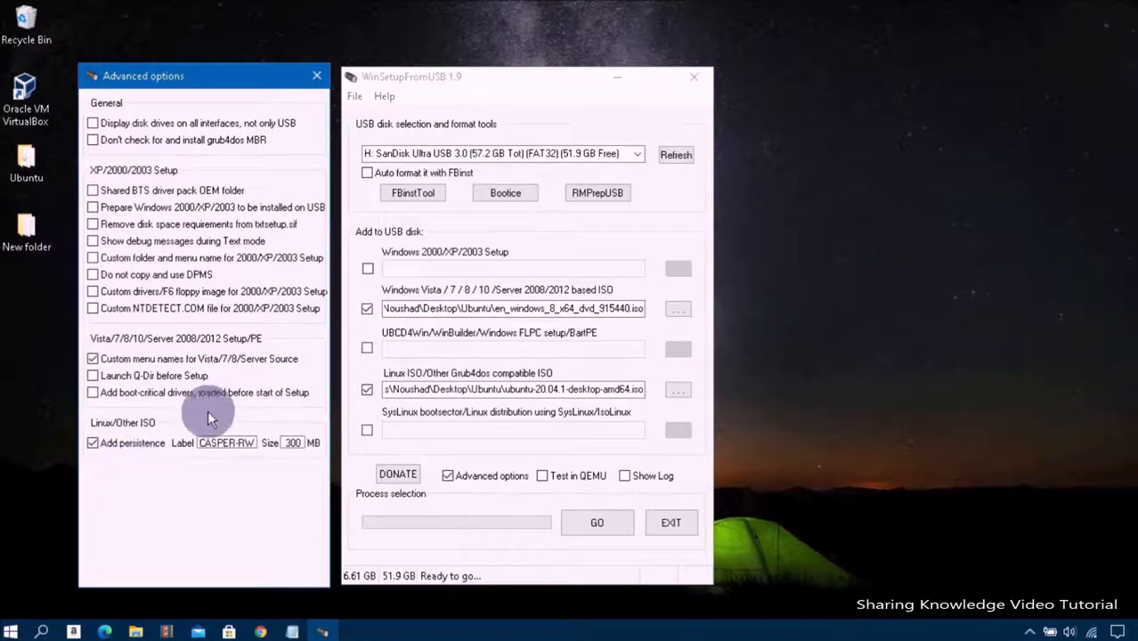
pyautogui.click(317, 75)
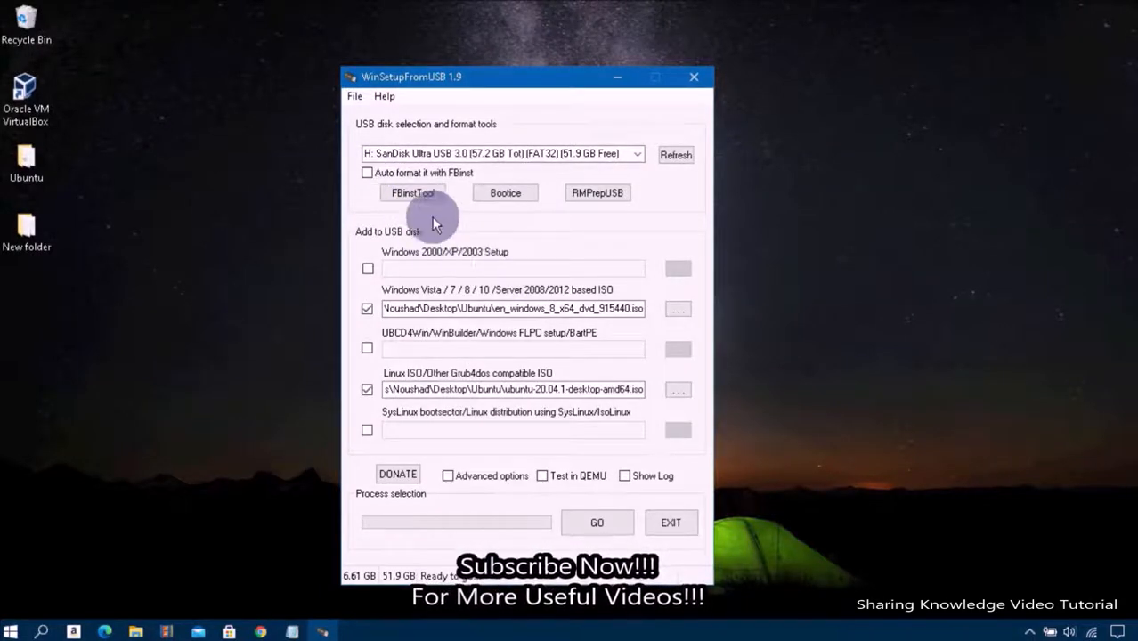
# Start adding the sources, confirm the SanDisk drive as the correct disk, and name the Windows Setup folder win8.
pyautogui.click(597, 523)
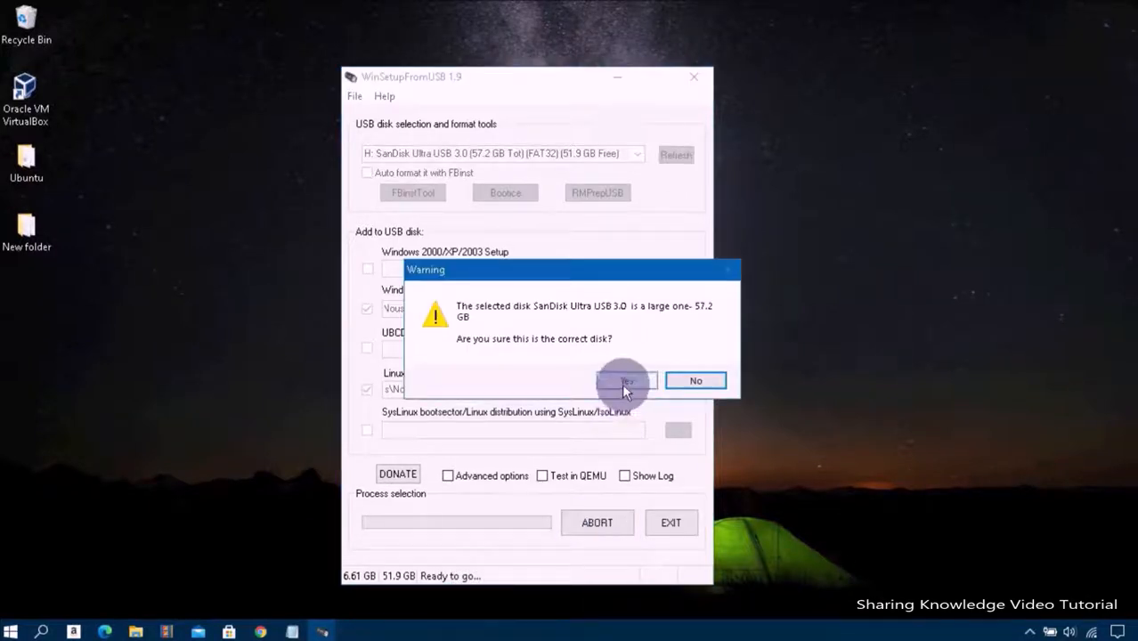
pyautogui.click(625, 381)
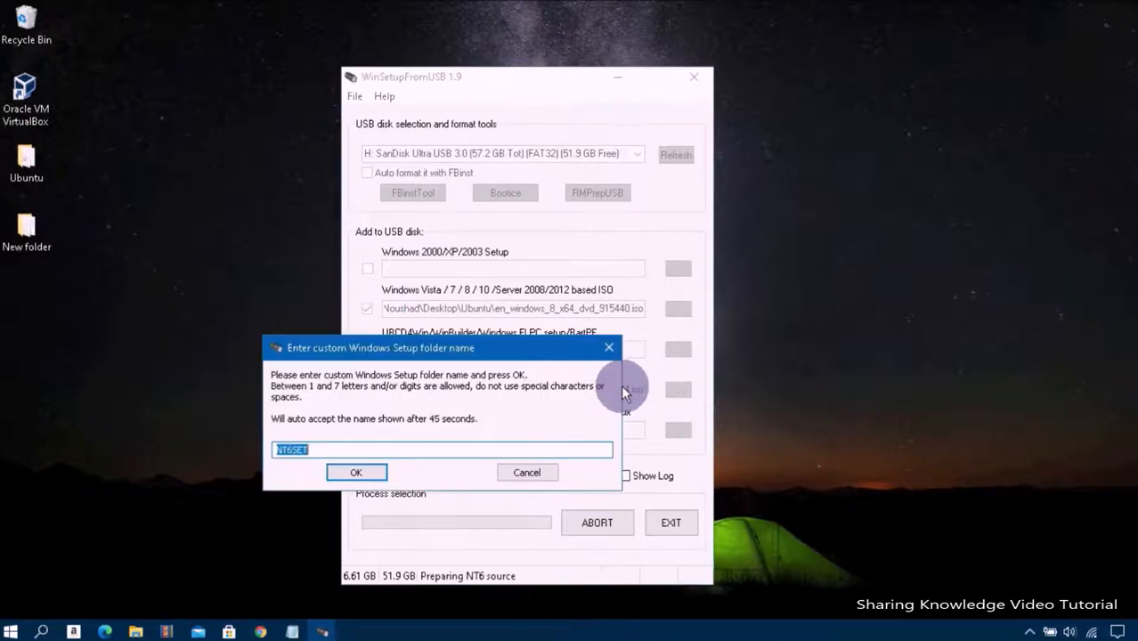
pyautogui.write('wi')
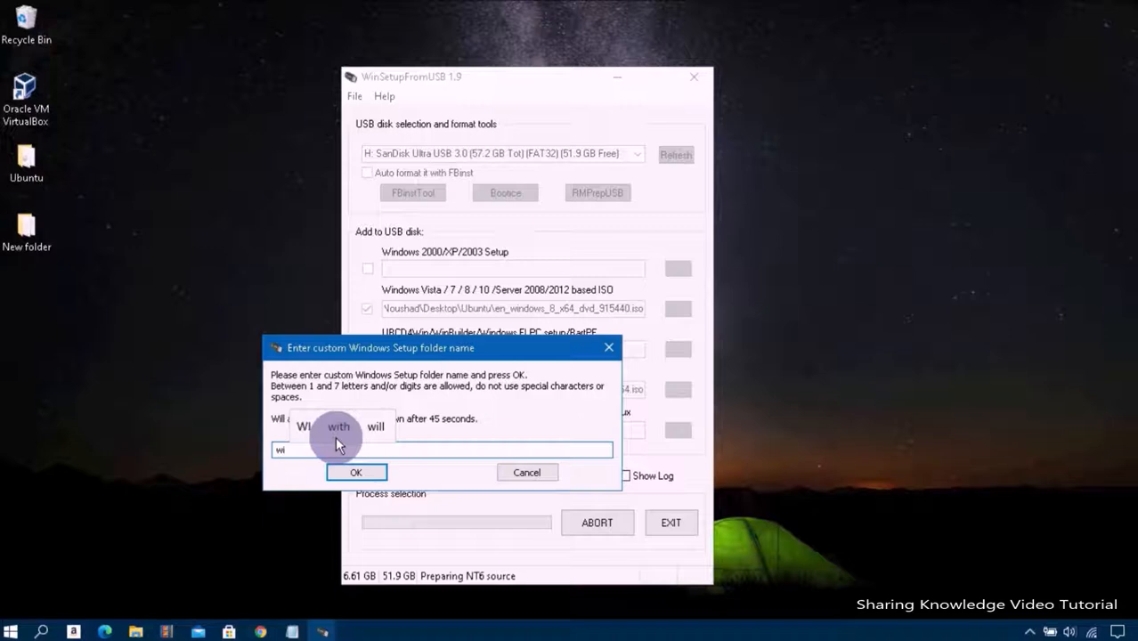
pyautogui.write('n8')
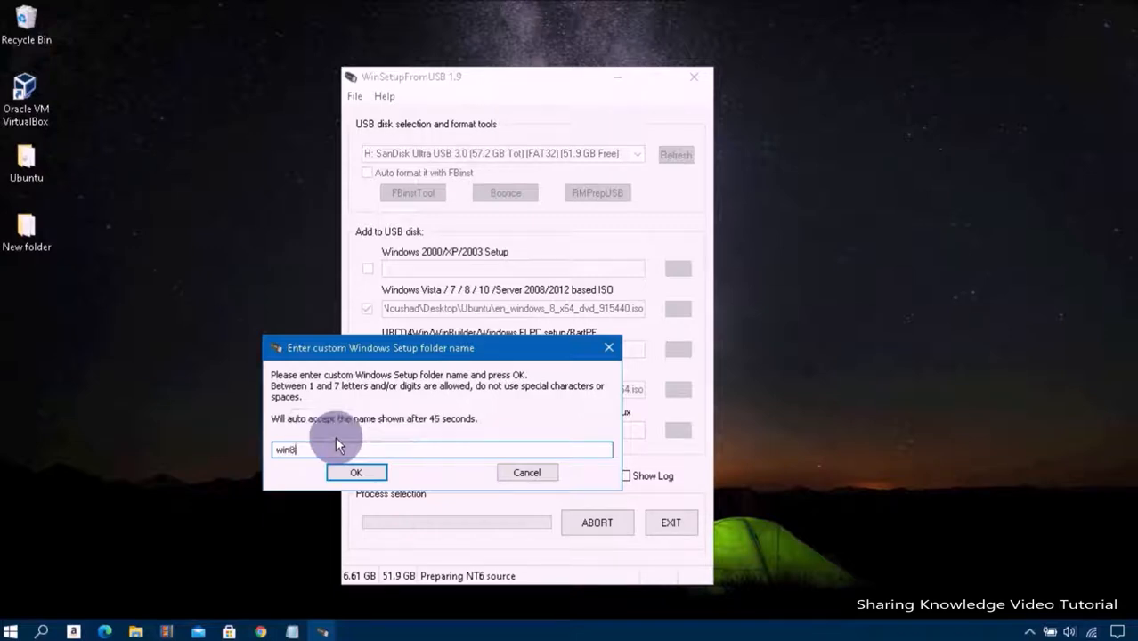
pyautogui.click(354, 473)
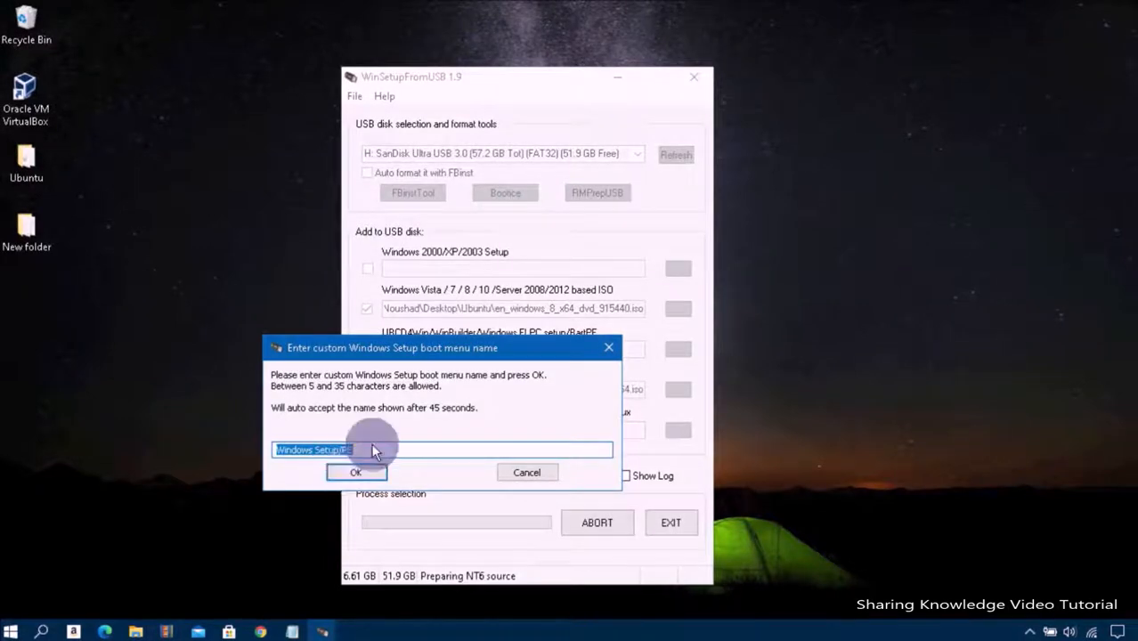
# Name the Windows Setup boot menu entry "Windows 8 Pro 64 bit" and let the job complete.
pyautogui.write('Windows 8 Pro 64 bit')
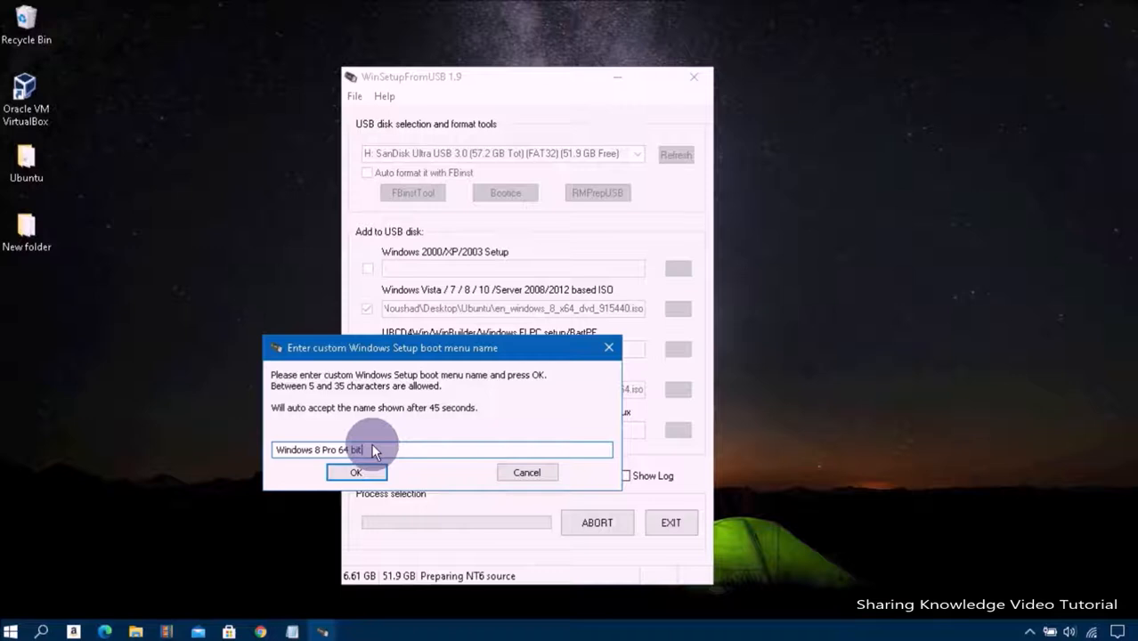
pyautogui.click(356, 477)
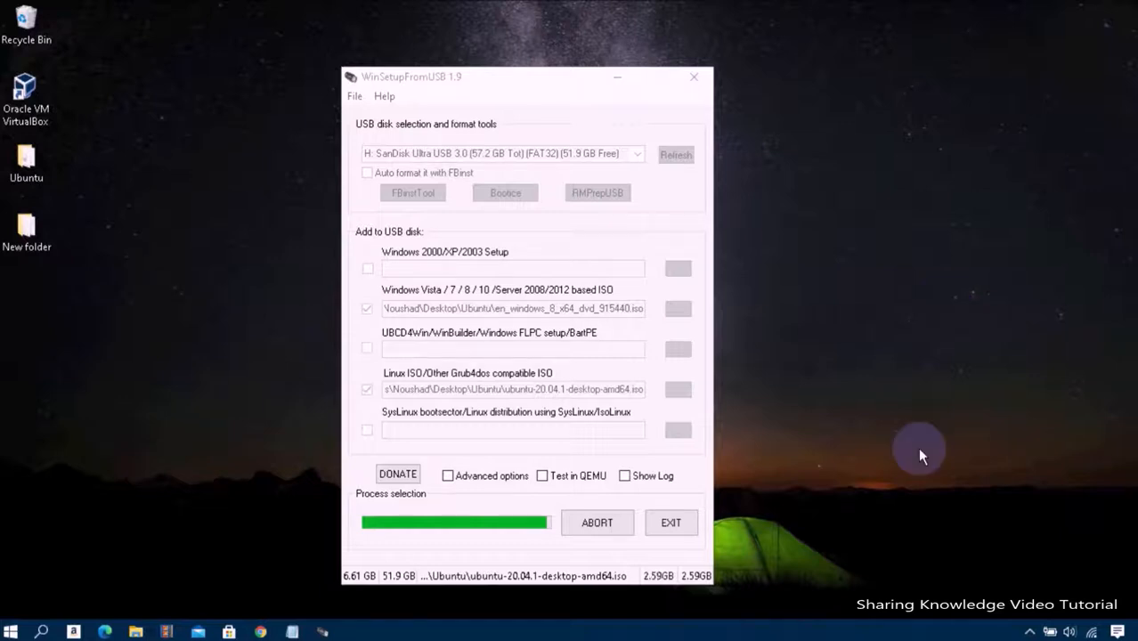
pyautogui.click(473, 367)
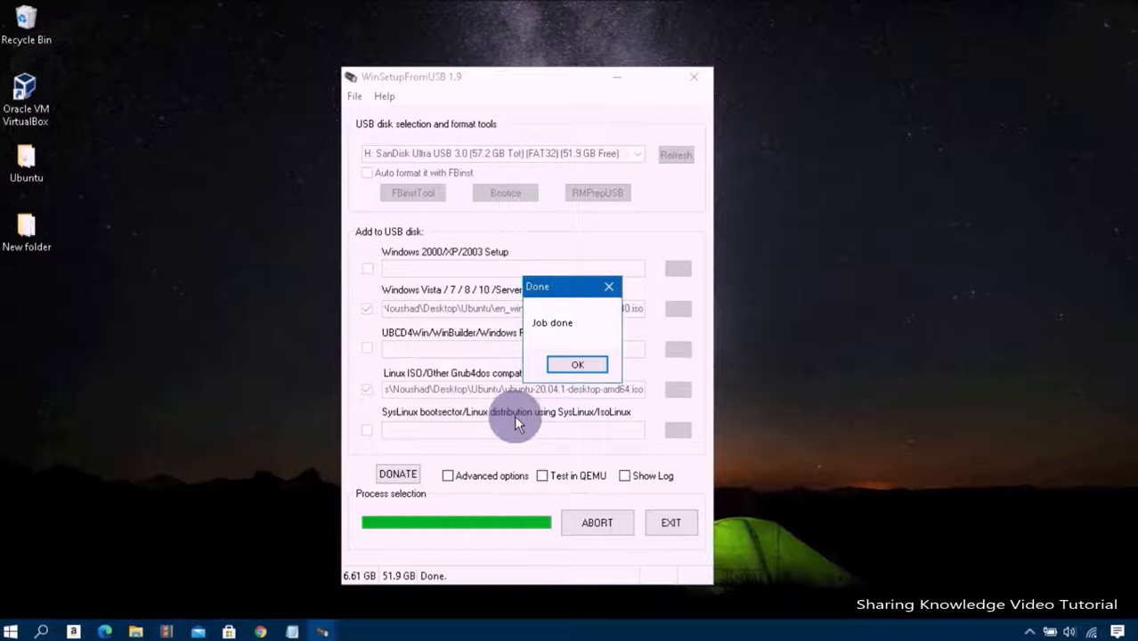
pyautogui.click(577, 365)
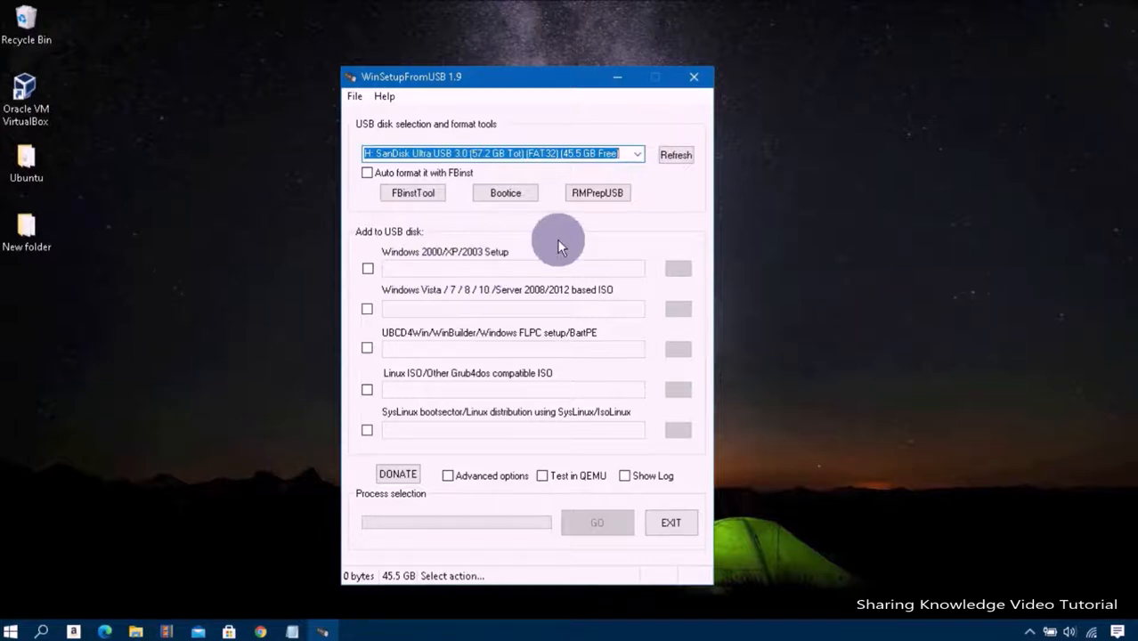
# Add the en_windows_8_1_pro_vl_x64_dvd_2971948 ISO as the Windows Vista/7/8/10 source and enable custom menu names for it in the advanced options.
pyautogui.click(565, 153)
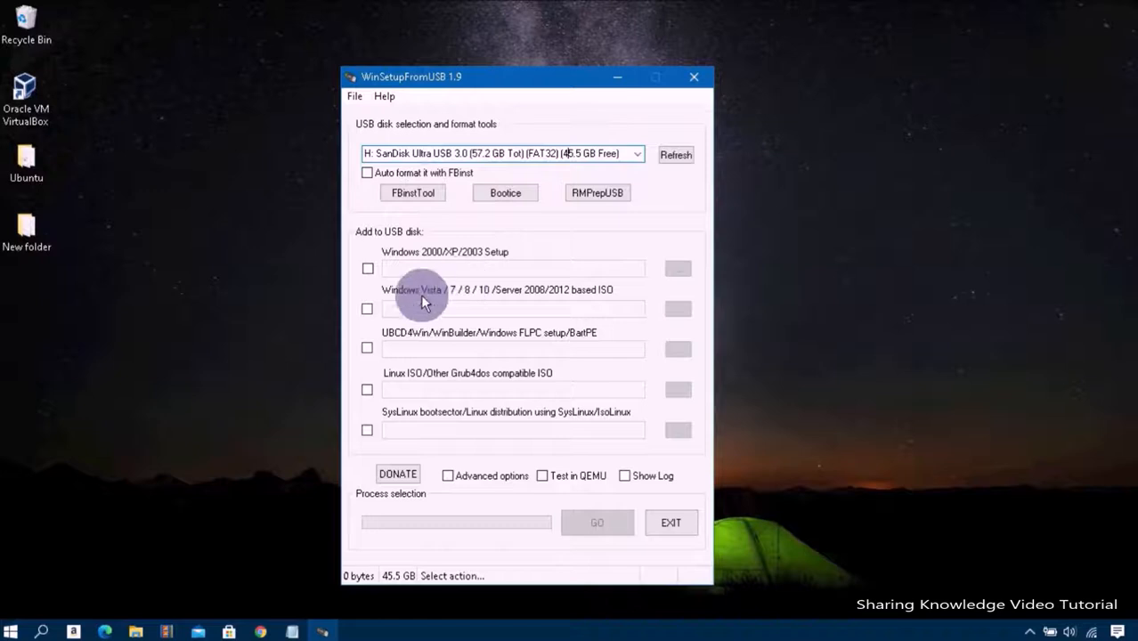
pyautogui.click(366, 313)
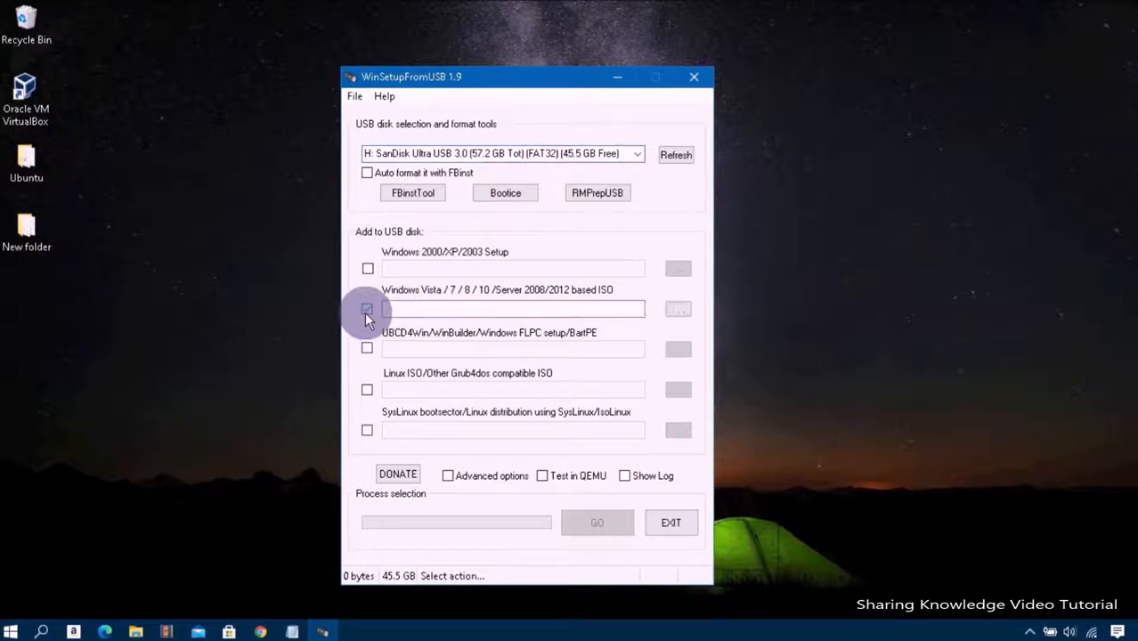
pyautogui.click(684, 310)
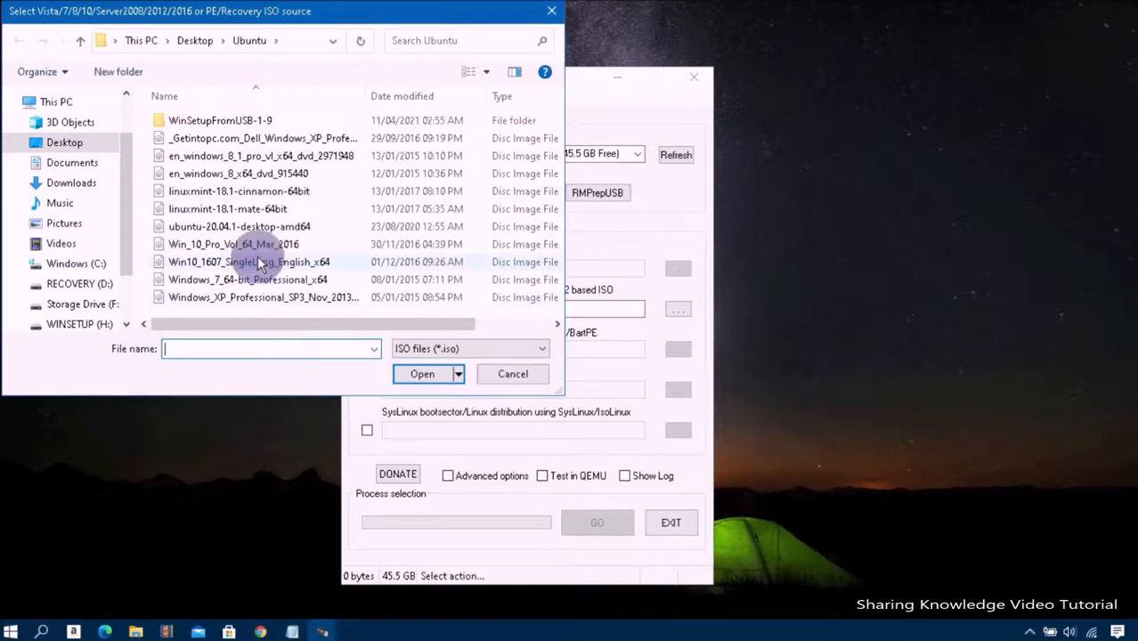
pyautogui.doubleClick(279, 157)
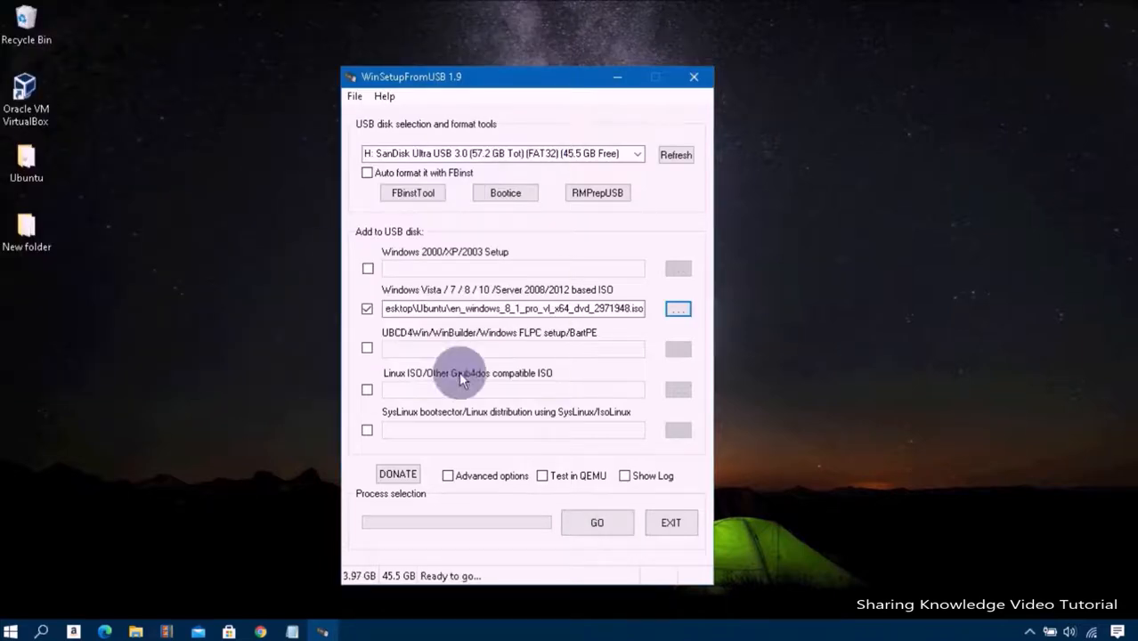
pyautogui.click(450, 478)
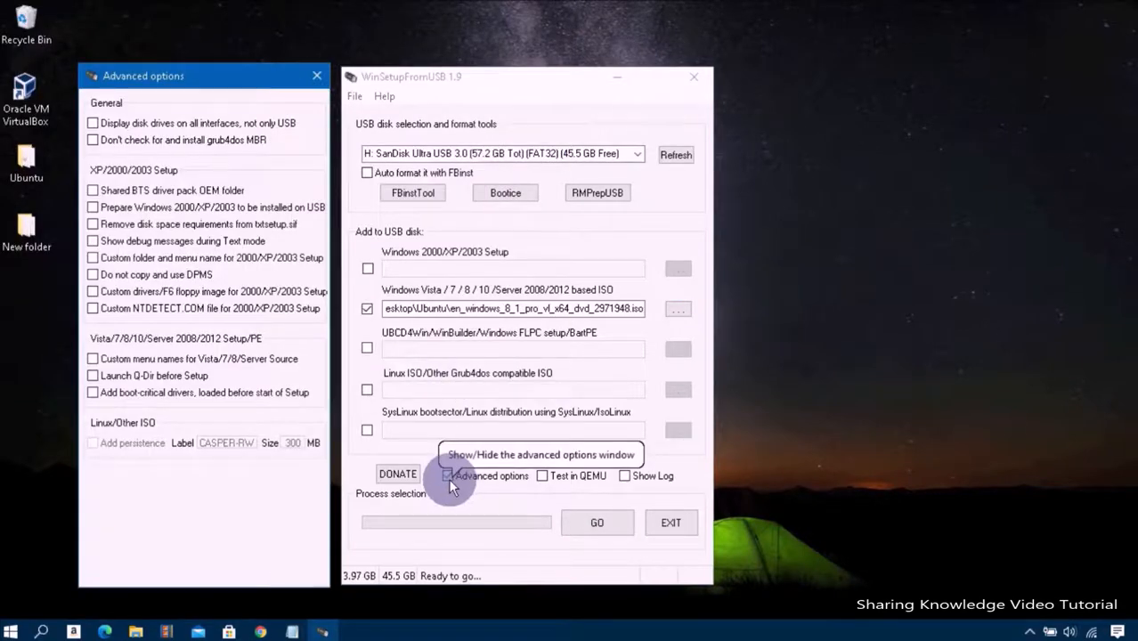
pyautogui.click(93, 359)
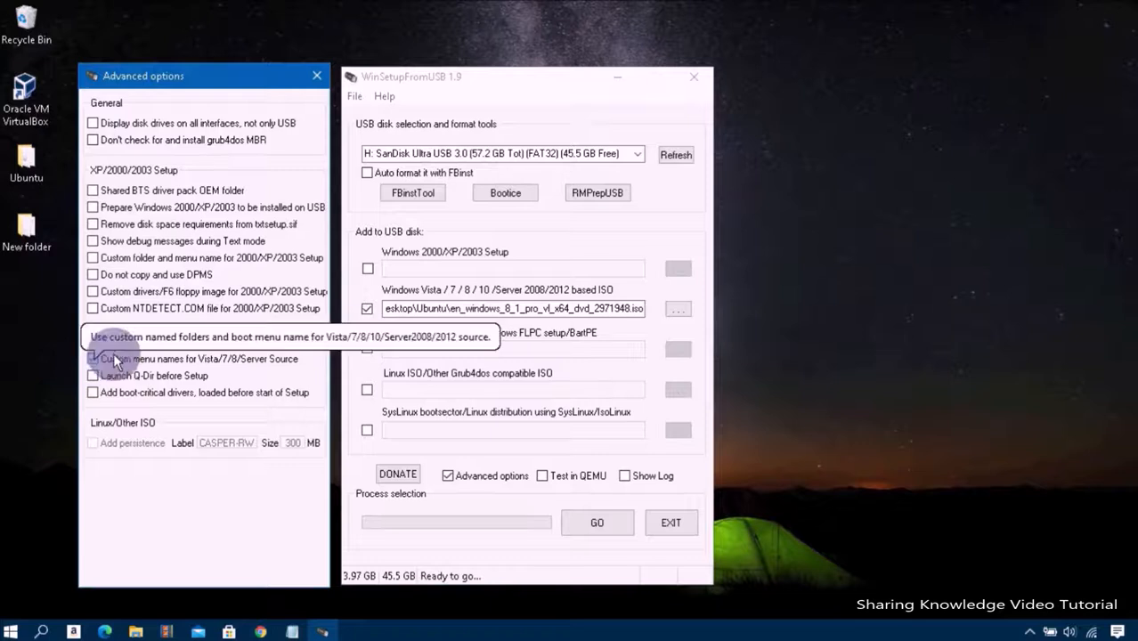
pyautogui.click(316, 76)
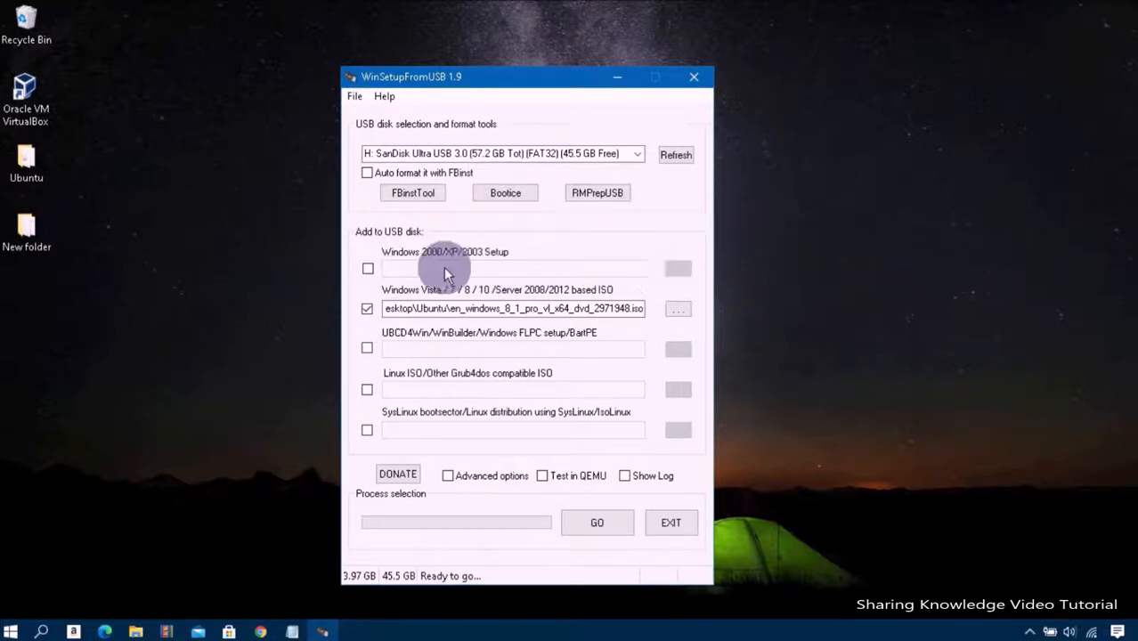
# Add the Windows_XP_Professional_SP3_Nov_2013_Incl_SATA_Drivers ISO as the Linux ISO/Other Grub4dos compatible source.
pyautogui.click(368, 268)
pyautogui.click(369, 267)
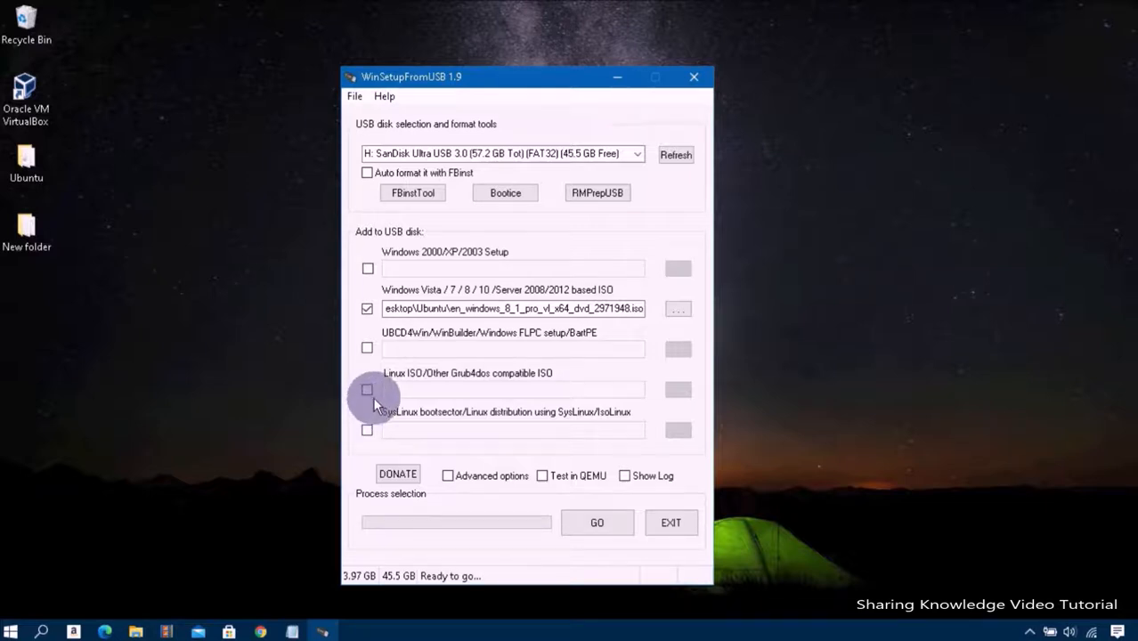
pyautogui.moveTo(368, 398)
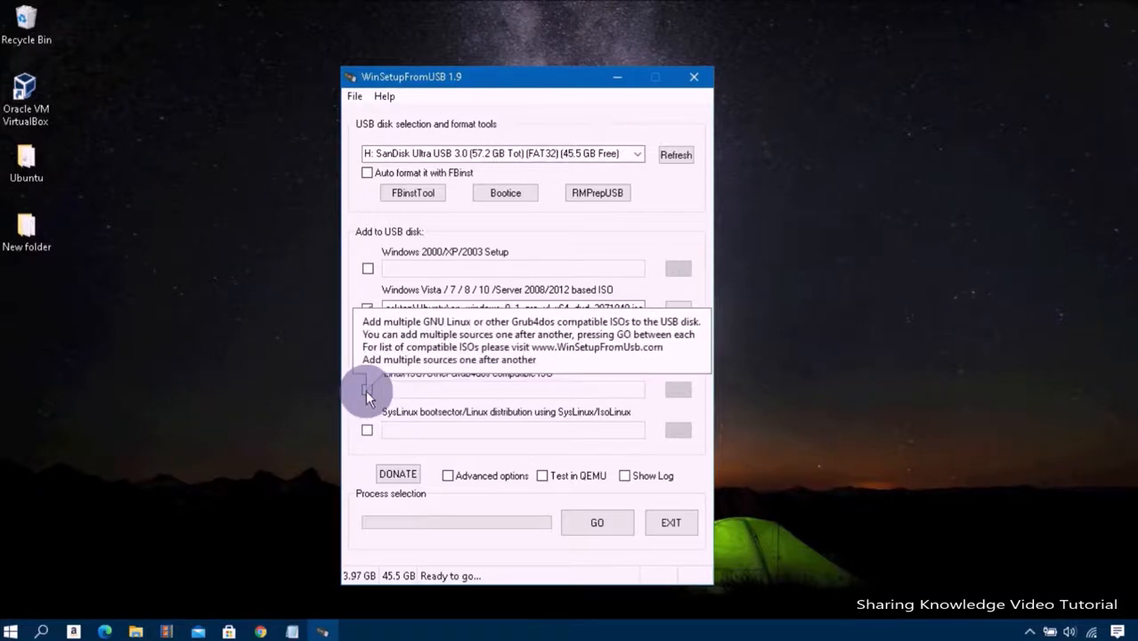
pyautogui.click(368, 393)
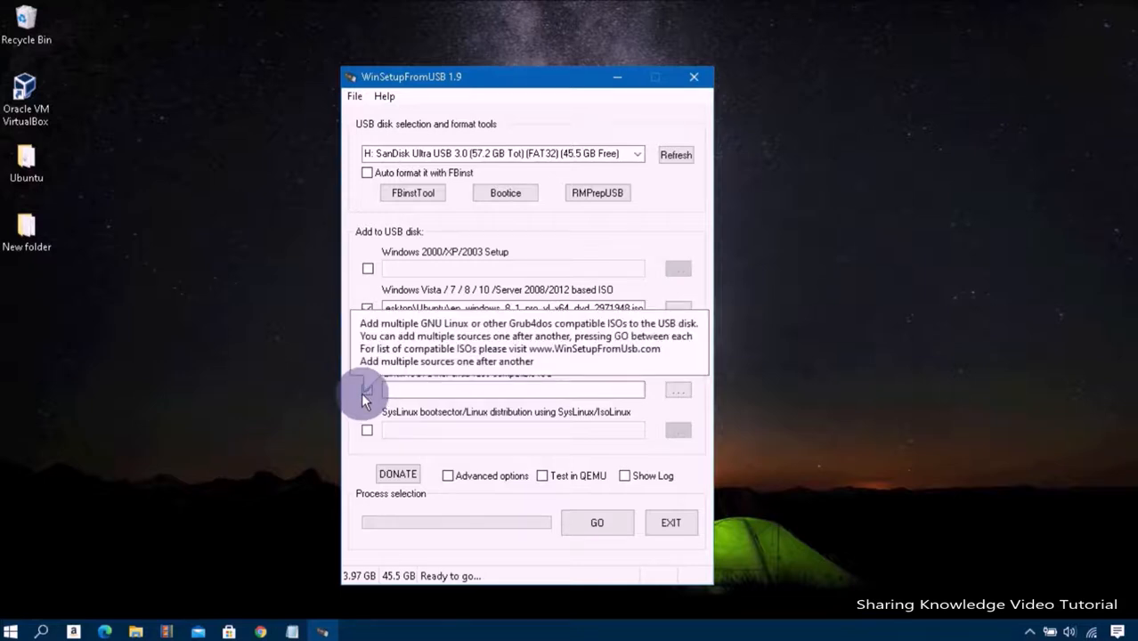
pyautogui.click(680, 392)
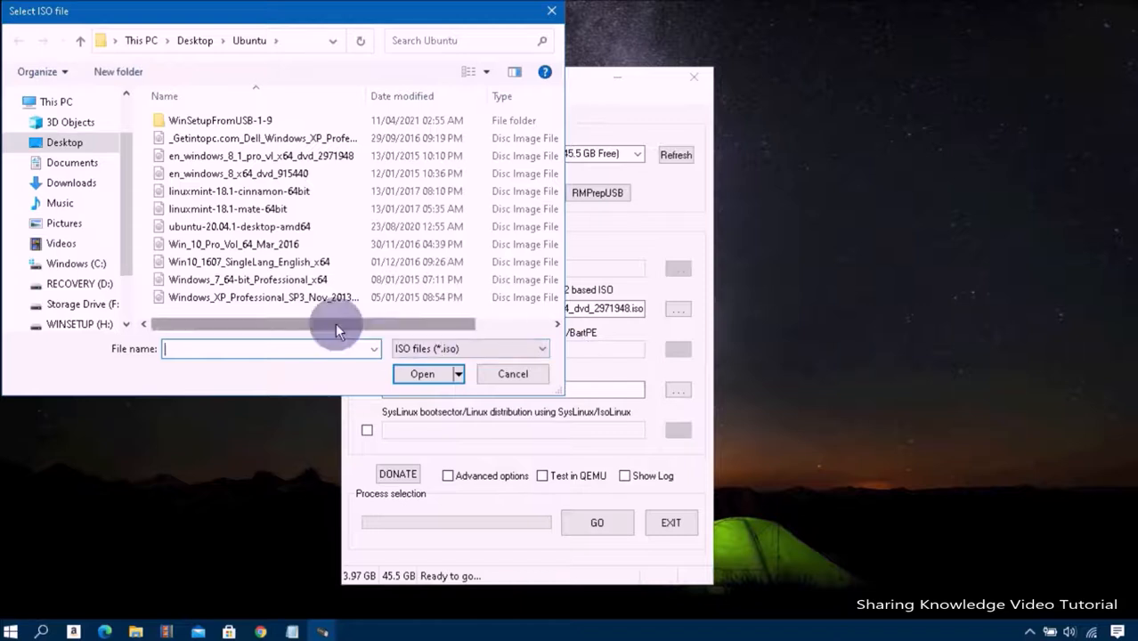
pyautogui.doubleClick(280, 297)
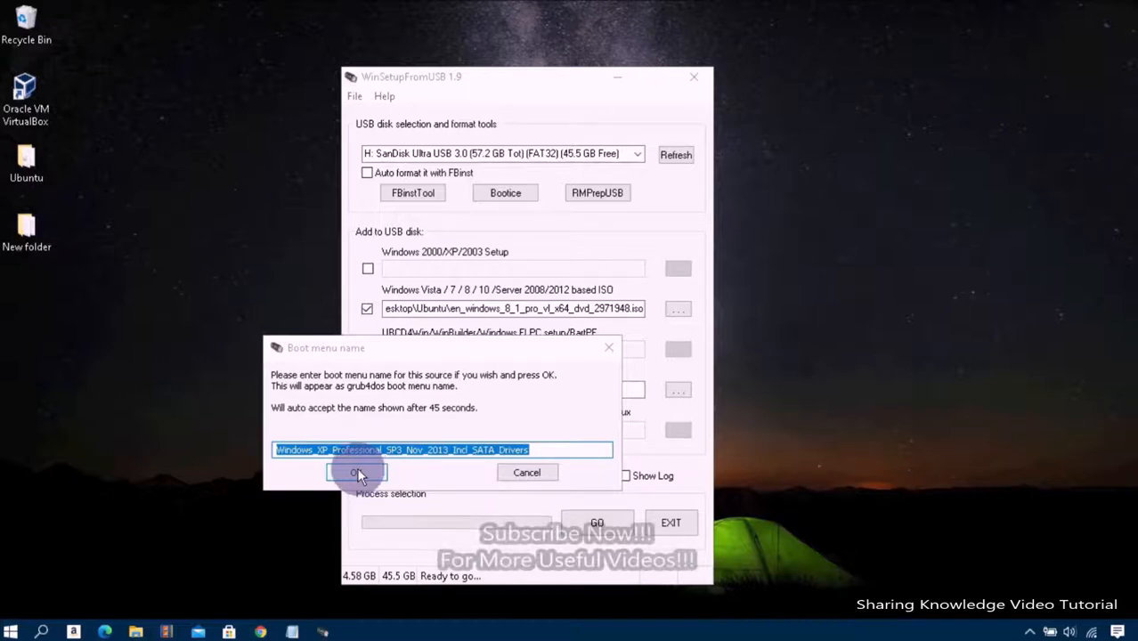
# Shorten the XP source's boot menu name to Windows_XP_Professional_SP3 and accept it.
pyautogui.click(416, 451)
pyautogui.moveTo(403, 452); pyautogui.dragTo(575, 454)
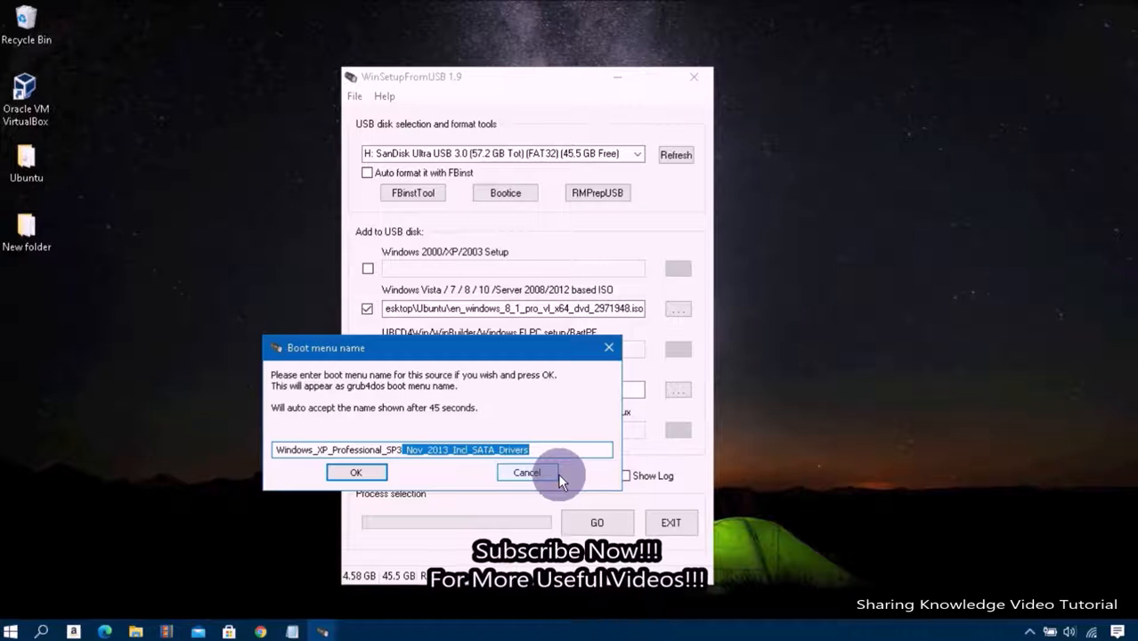
pyautogui.press('BackSpace')
pyautogui.click(342, 470)
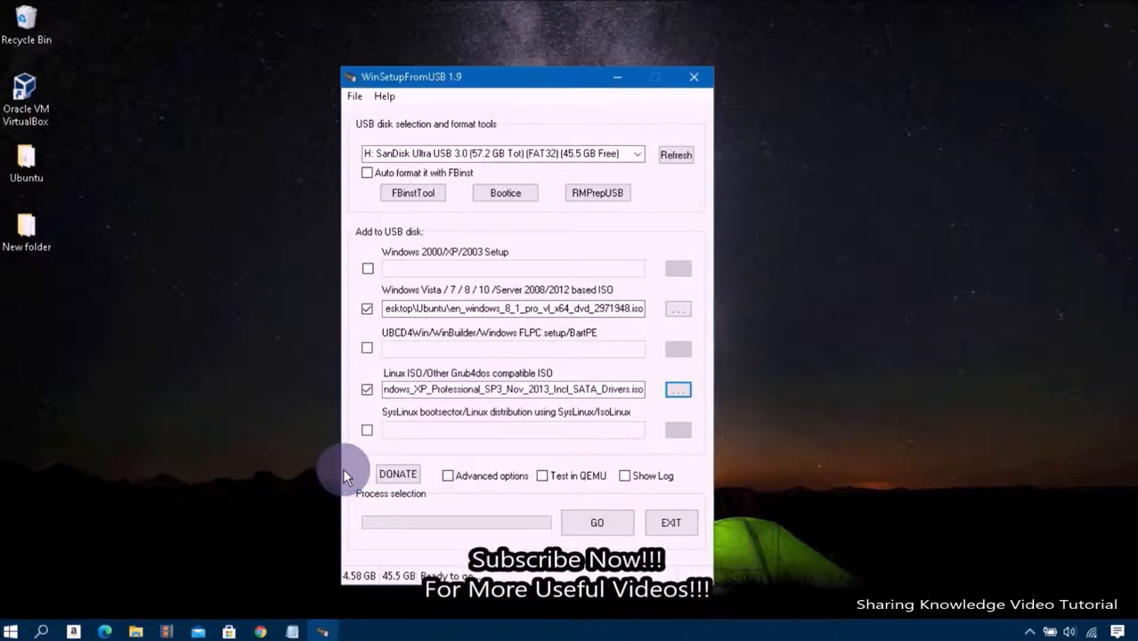
# Enable persistence for the Linux/Other ISO source in the advanced options and close them.
pyautogui.click(448, 477)
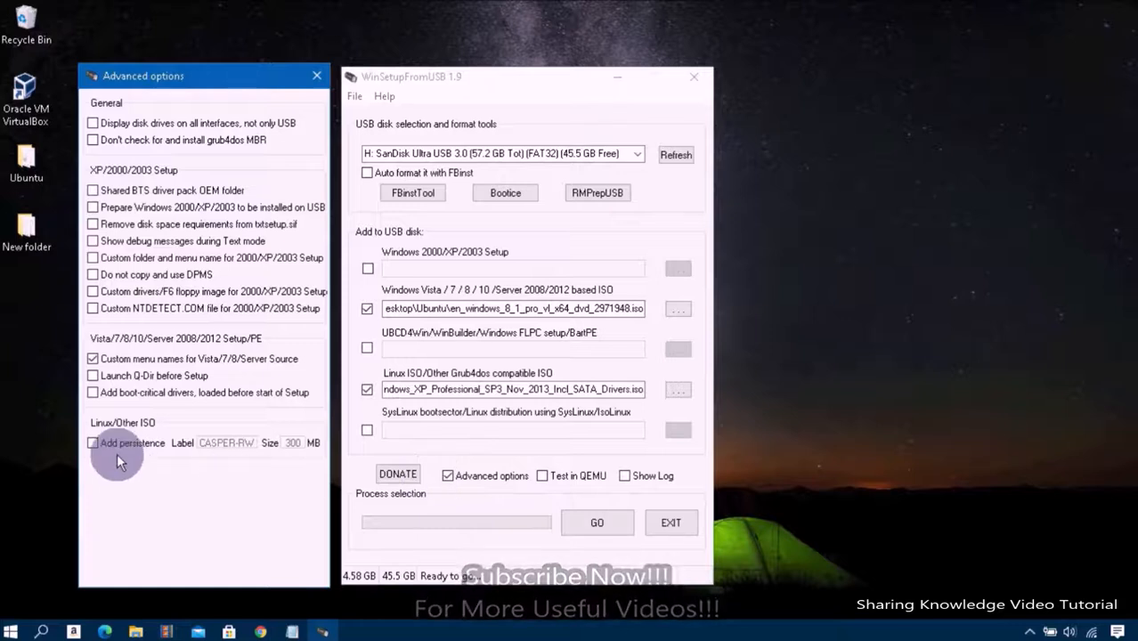
pyautogui.click(95, 443)
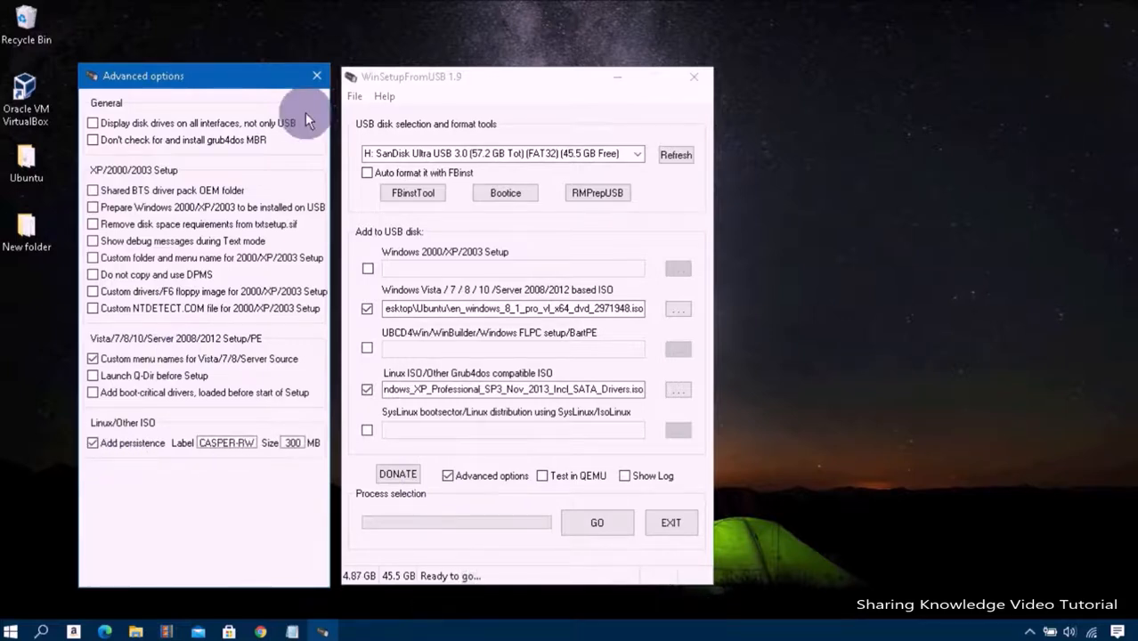
pyautogui.click(319, 76)
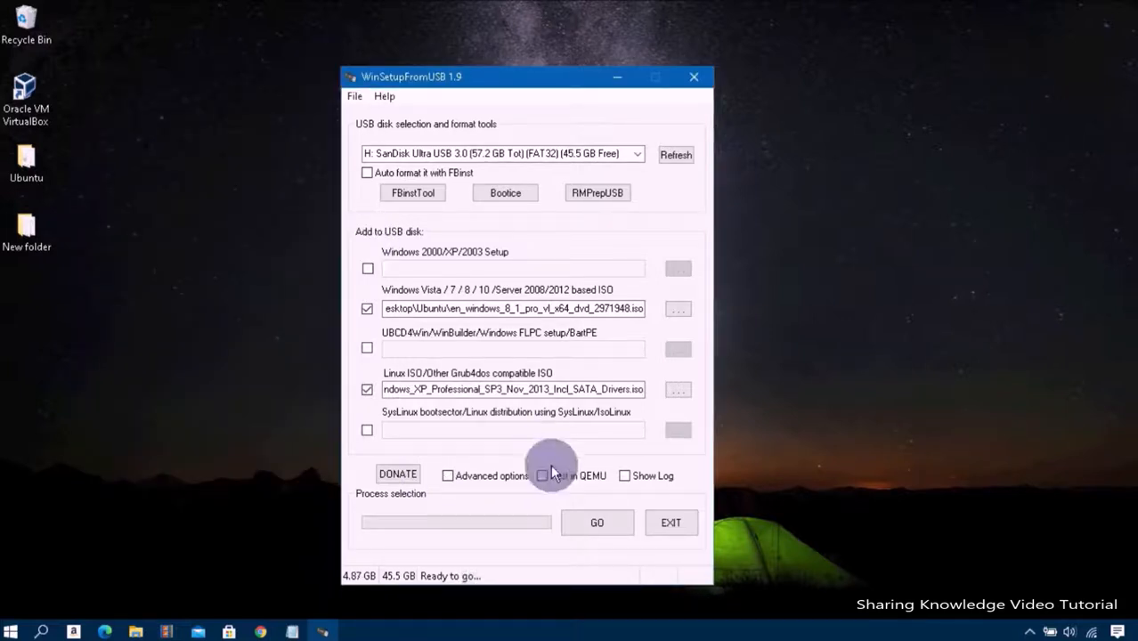
# Start adding the sources, confirm the SanDisk drive as the correct disk, and name the Windows Setup folder "Win 8.1".
pyautogui.click(599, 524)
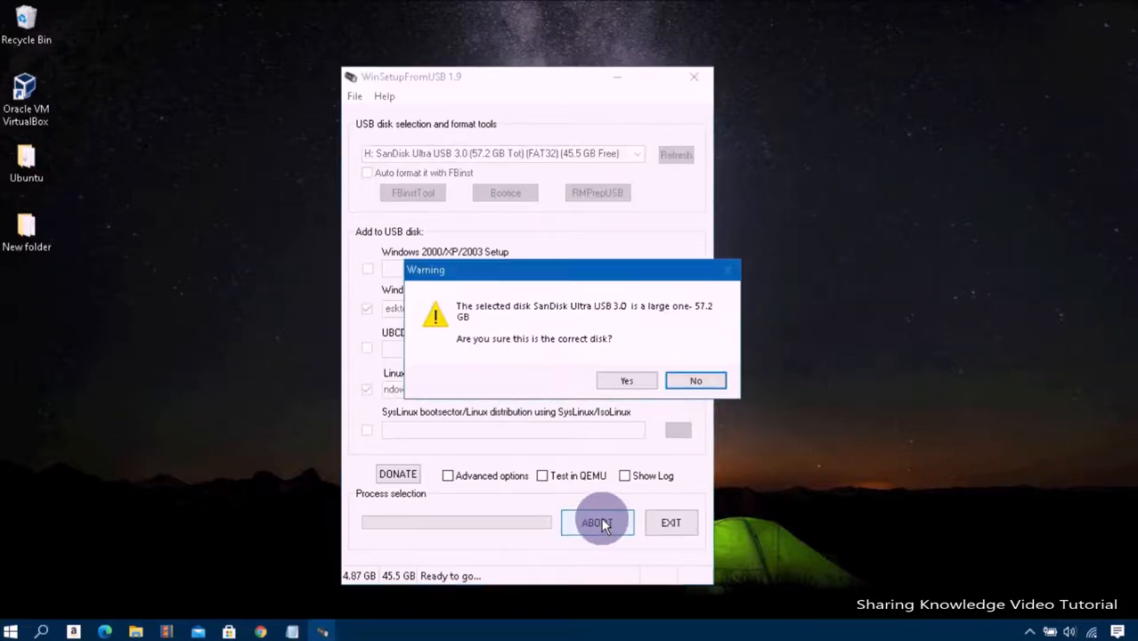
pyautogui.click(626, 382)
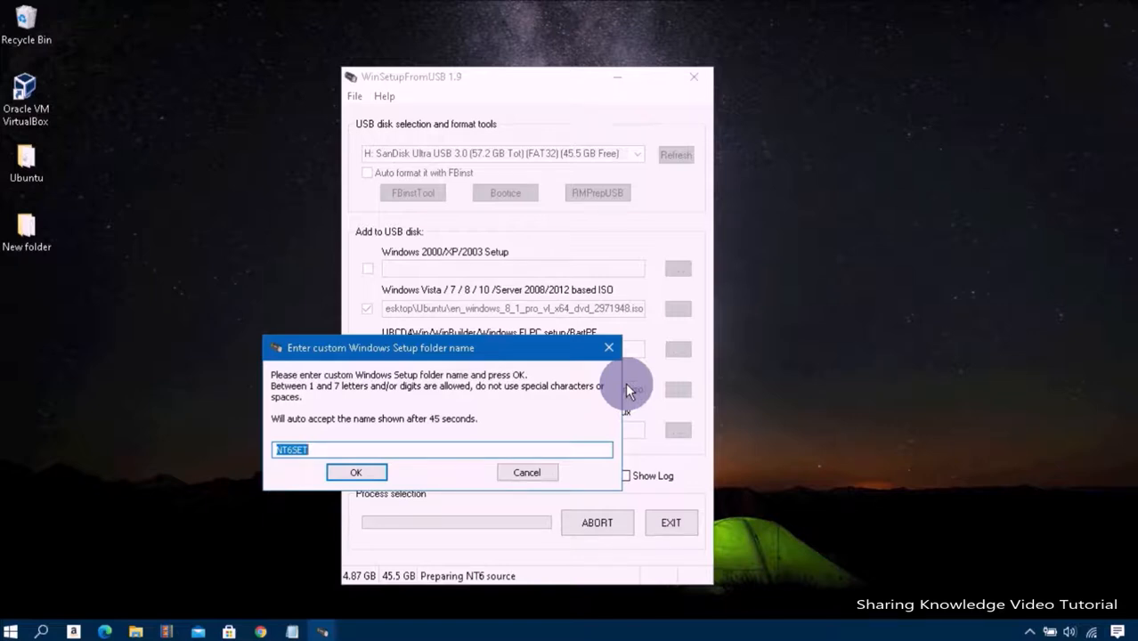
pyautogui.write('Win')
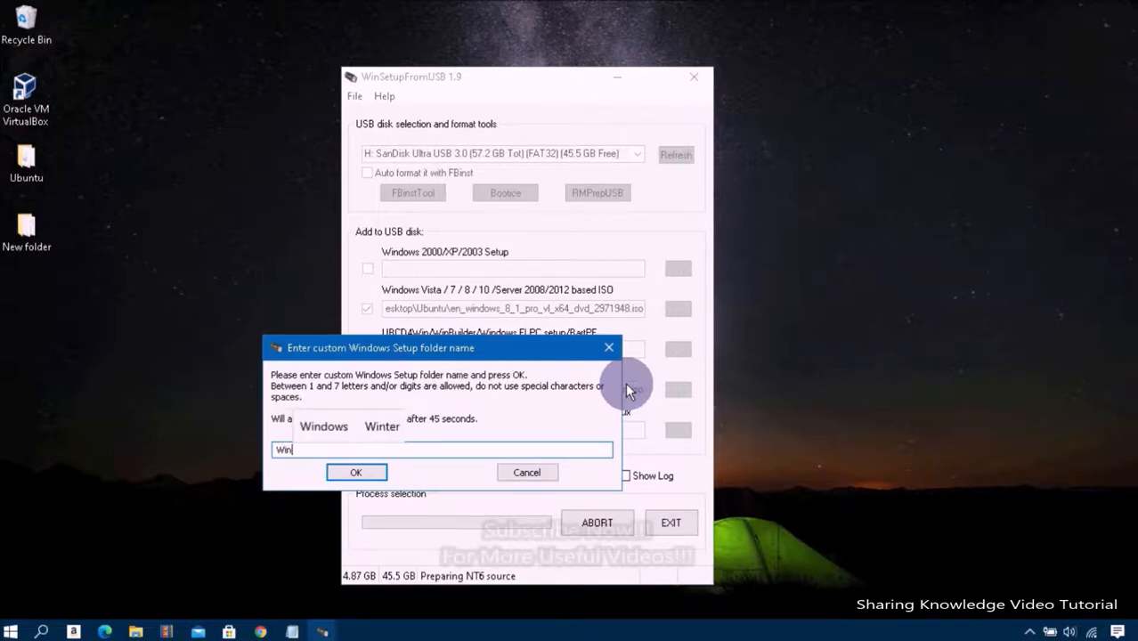
pyautogui.write(' 8.1')
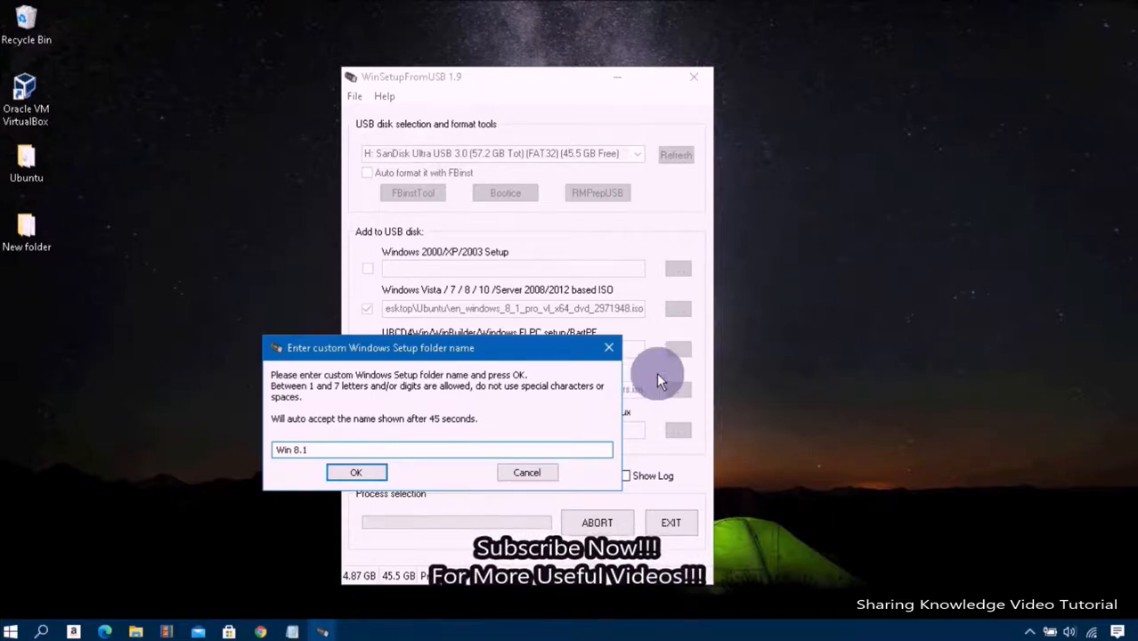
pyautogui.click(354, 473)
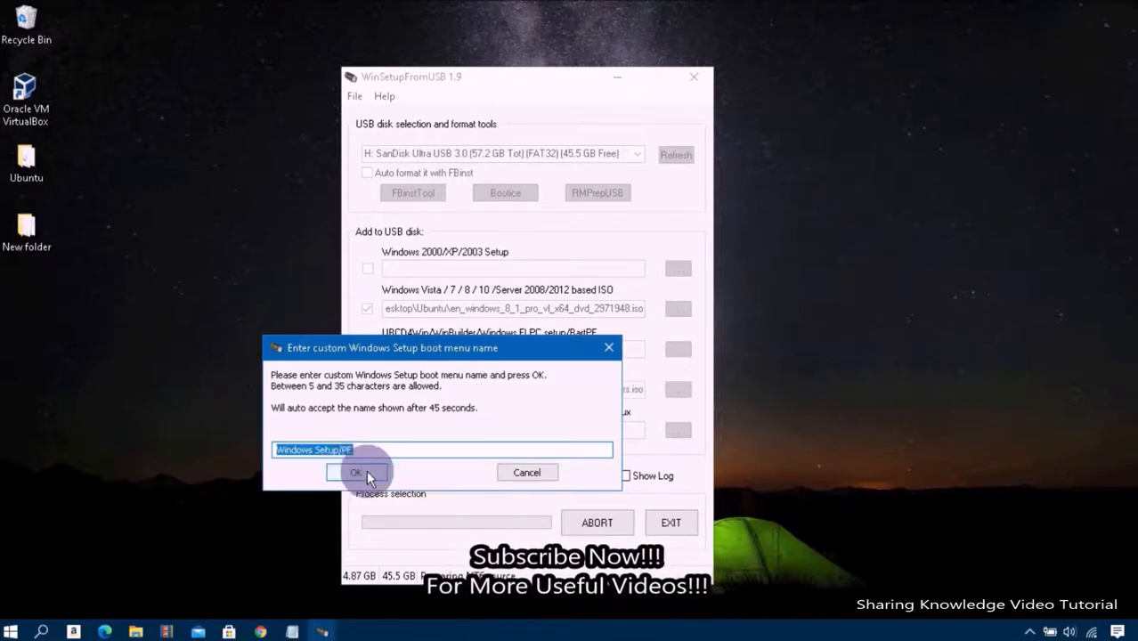
# Name the Windows Setup boot menu entry "Windows 8.1 Pro_64 bit" and let the job complete.
pyautogui.click(388, 449)
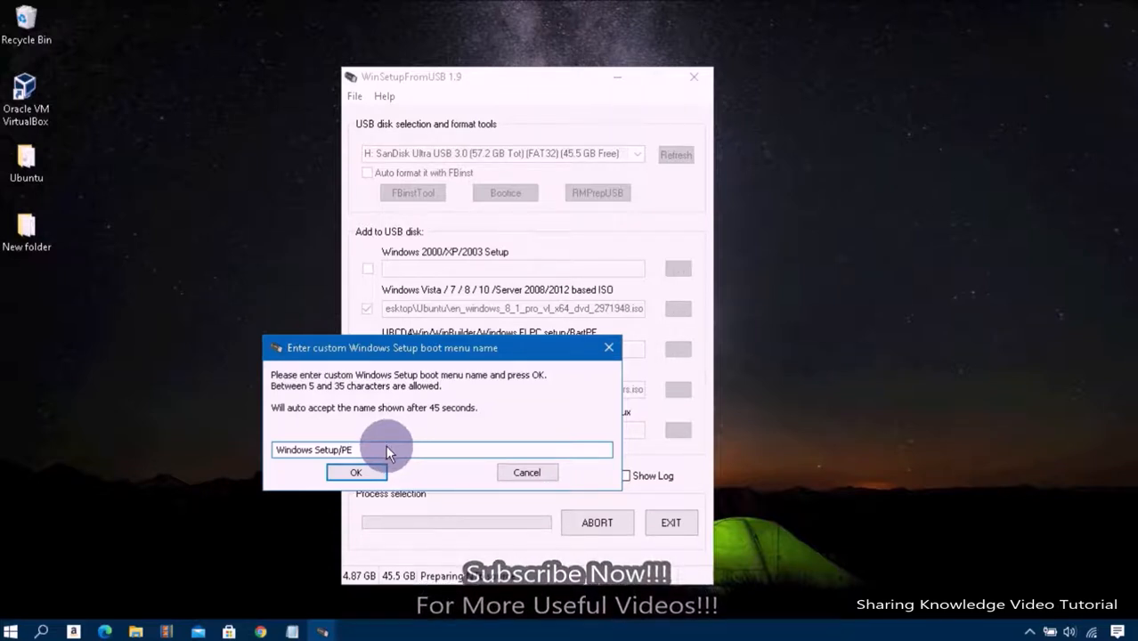
pyautogui.moveTo(386, 450); pyautogui.dragTo(280, 452)
pyautogui.rightClick(279, 452)
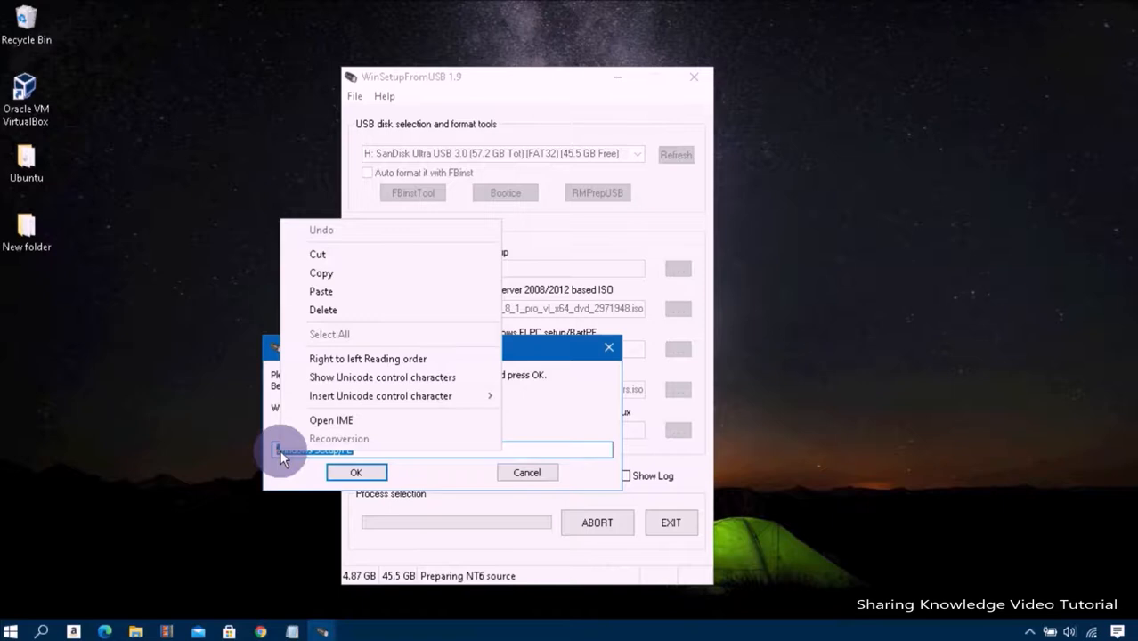
pyautogui.click(355, 290)
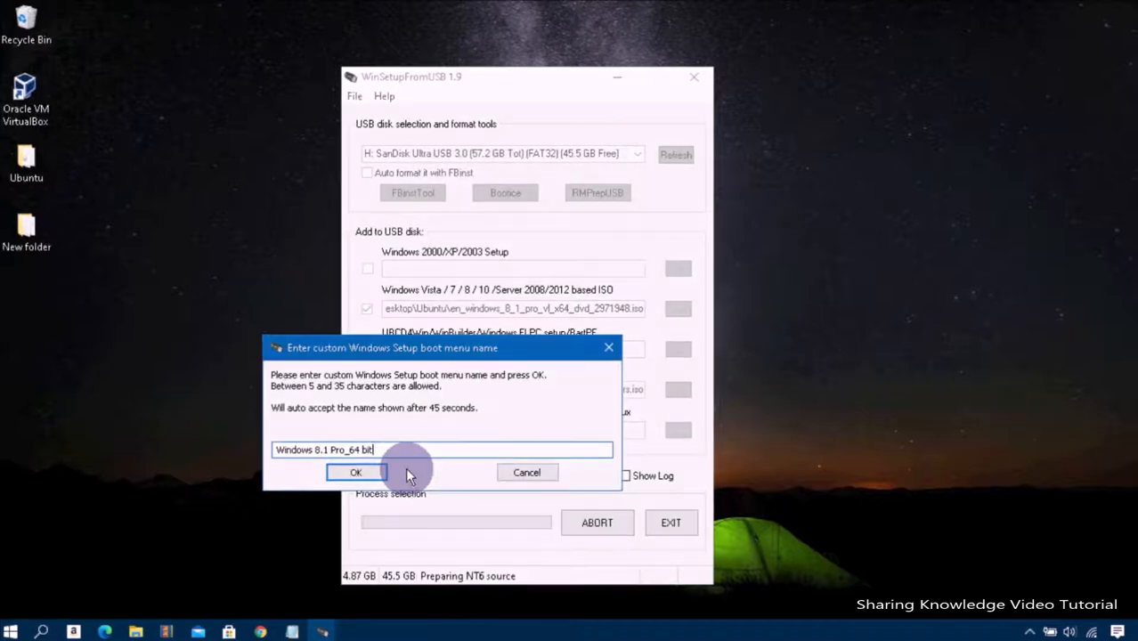
pyautogui.click(357, 472)
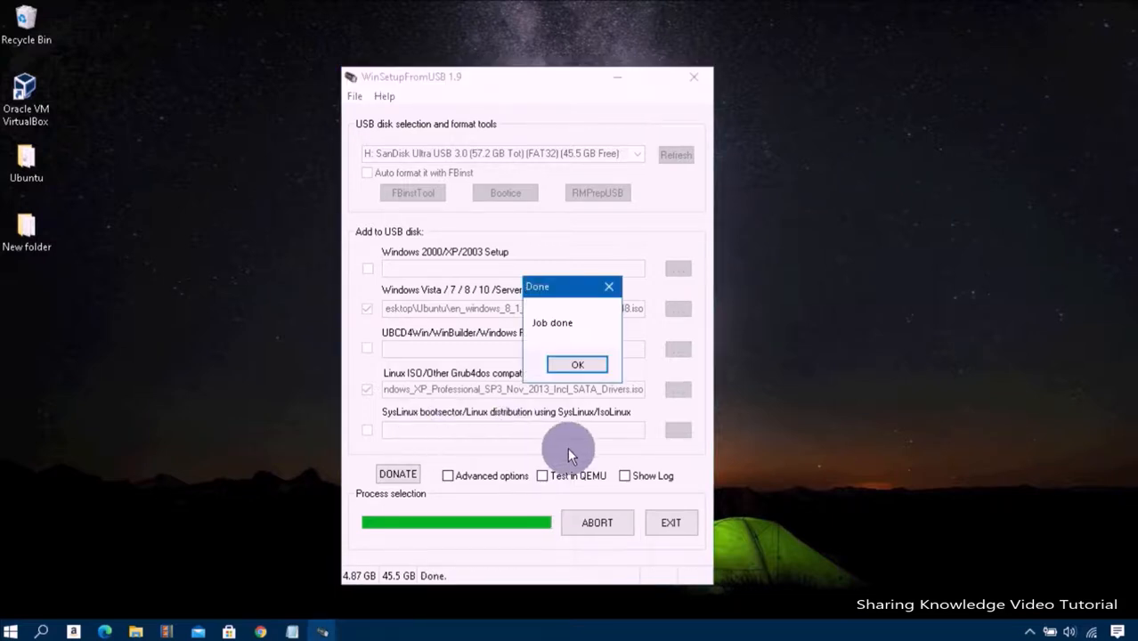
pyautogui.click(579, 365)
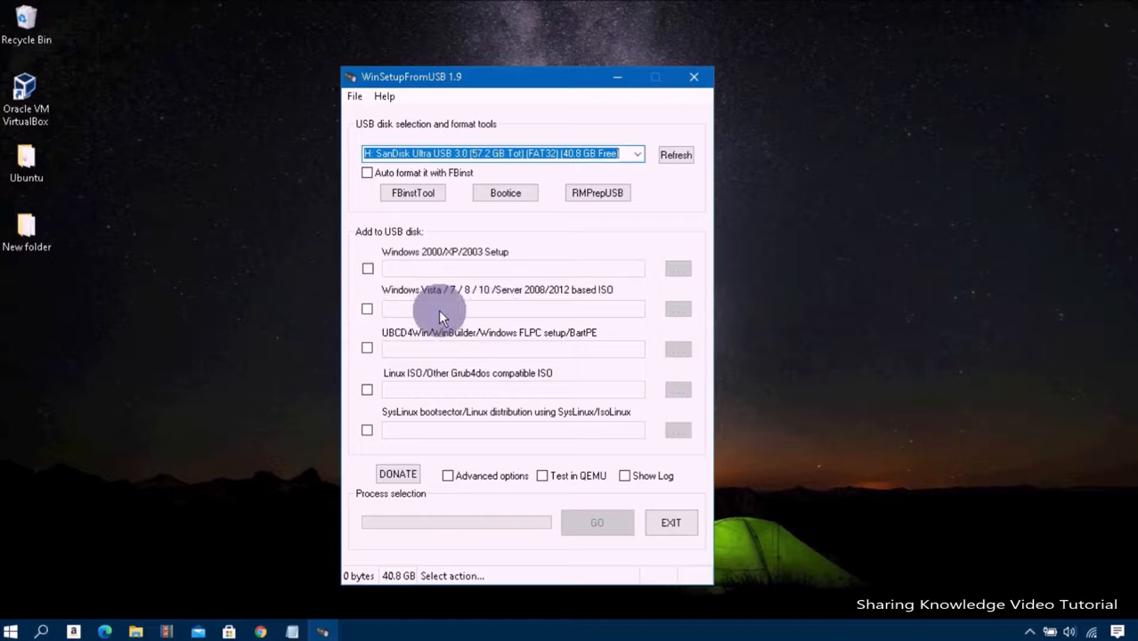
# Add the Win_10_Pro_Vol_64_Mar_2016 ISO as the Windows Vista/7/8/10 source and enable custom menu names for it in the advanced options.
pyautogui.click(368, 310)
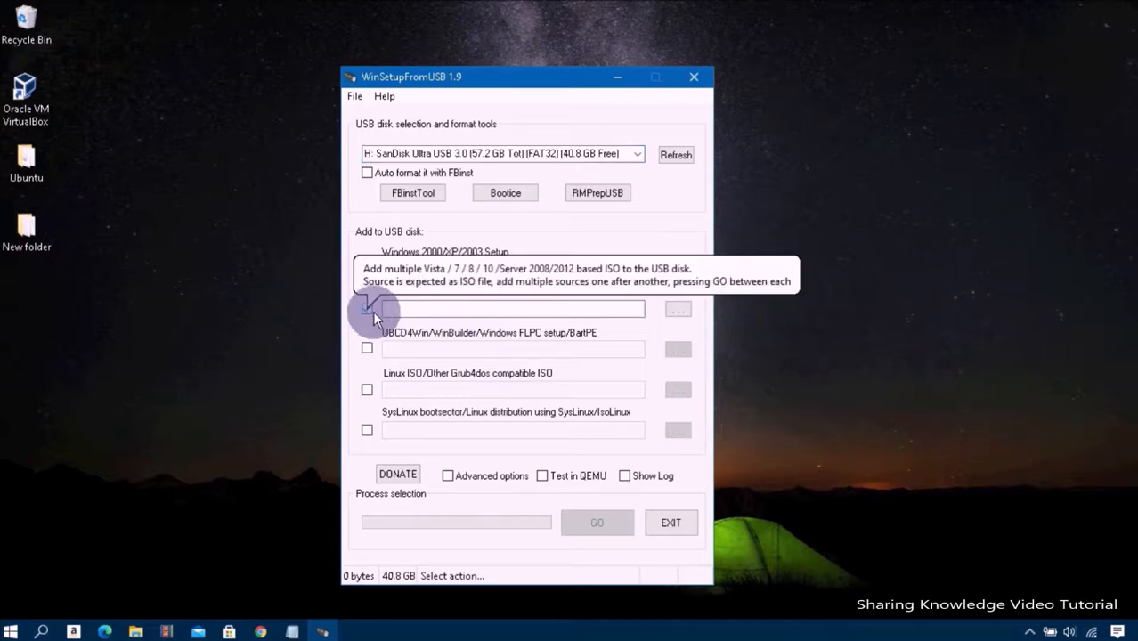
pyautogui.click(678, 309)
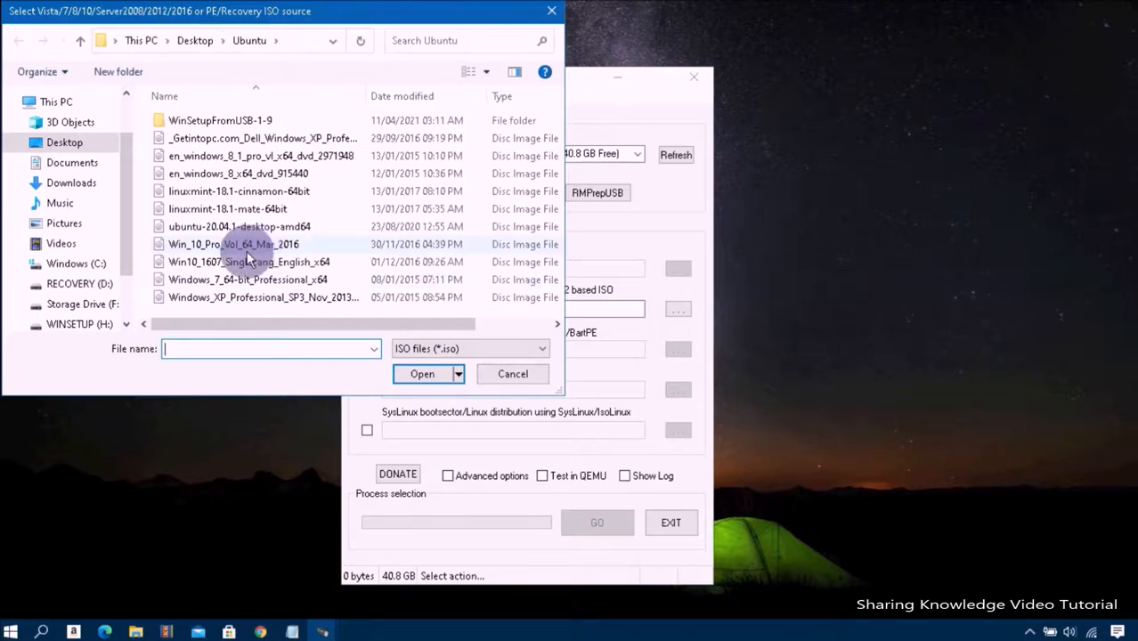
pyautogui.click(267, 247)
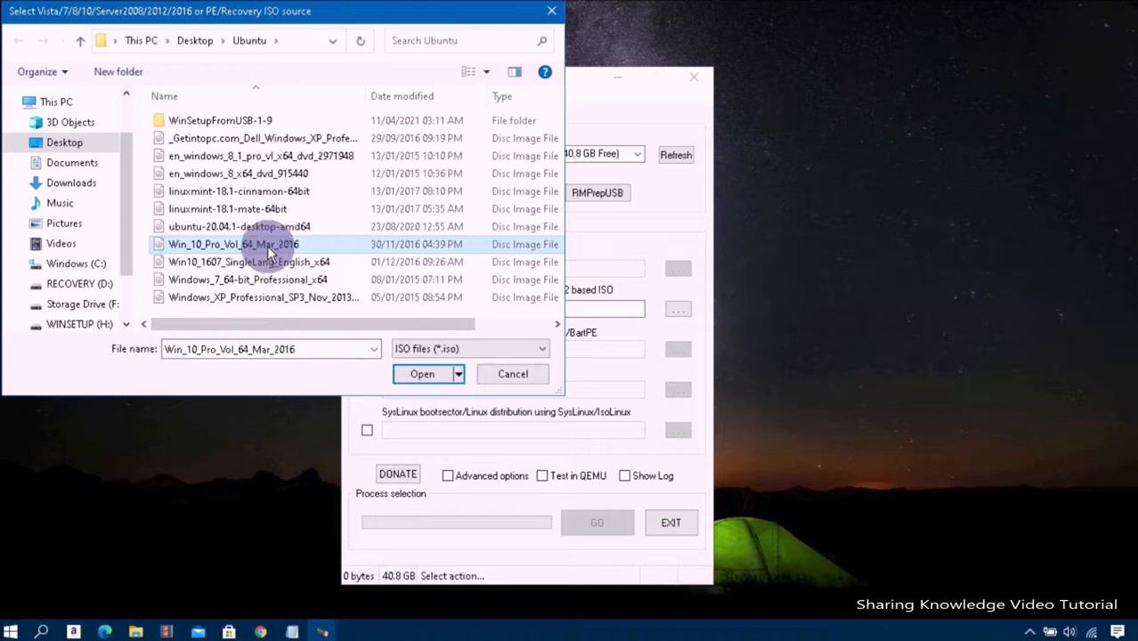
pyautogui.doubleClick(268, 250)
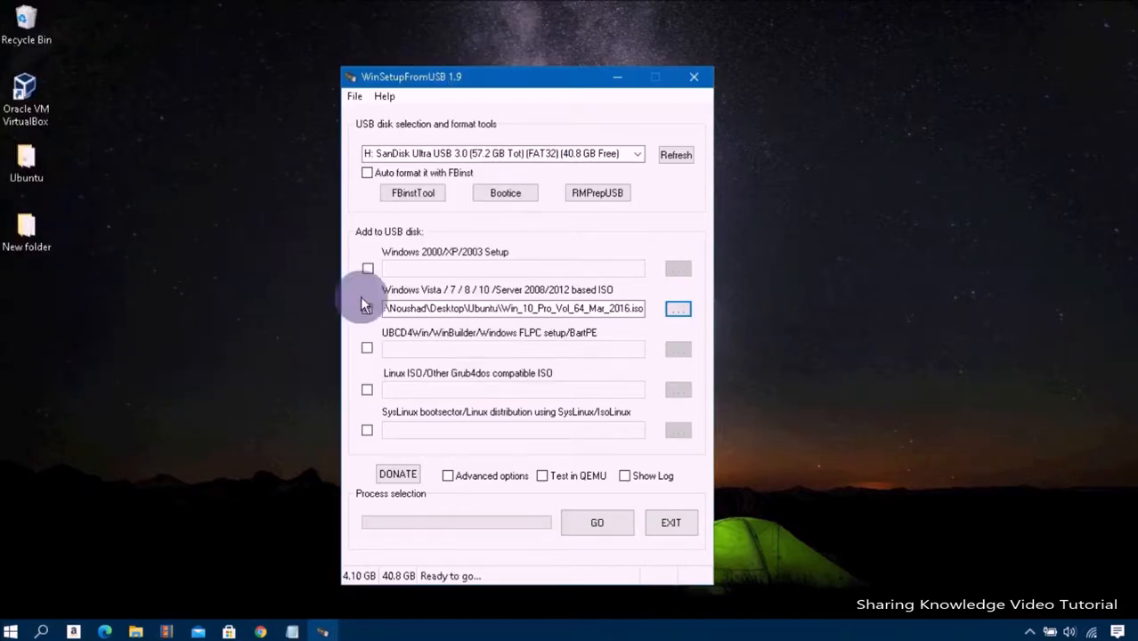
pyautogui.click(447, 475)
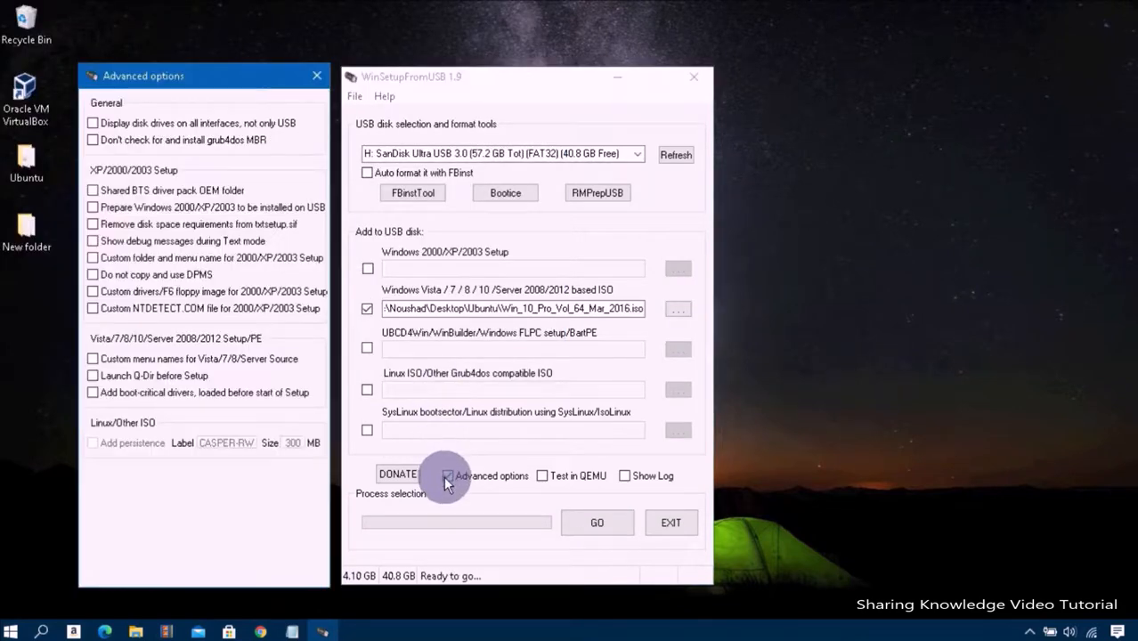
pyautogui.click(93, 359)
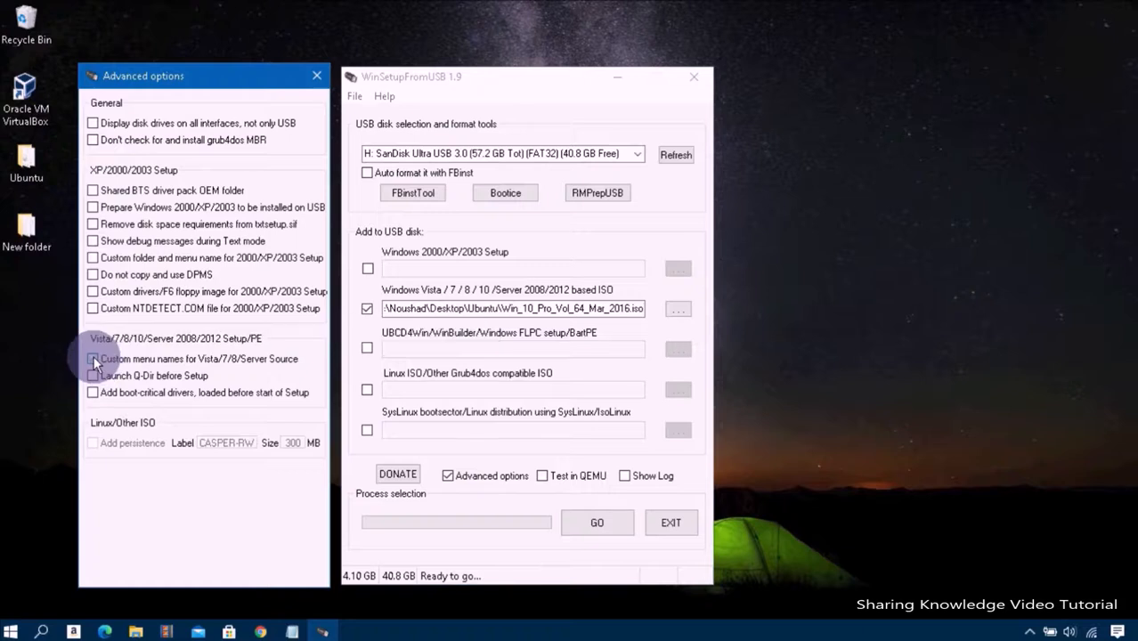
pyautogui.click(317, 77)
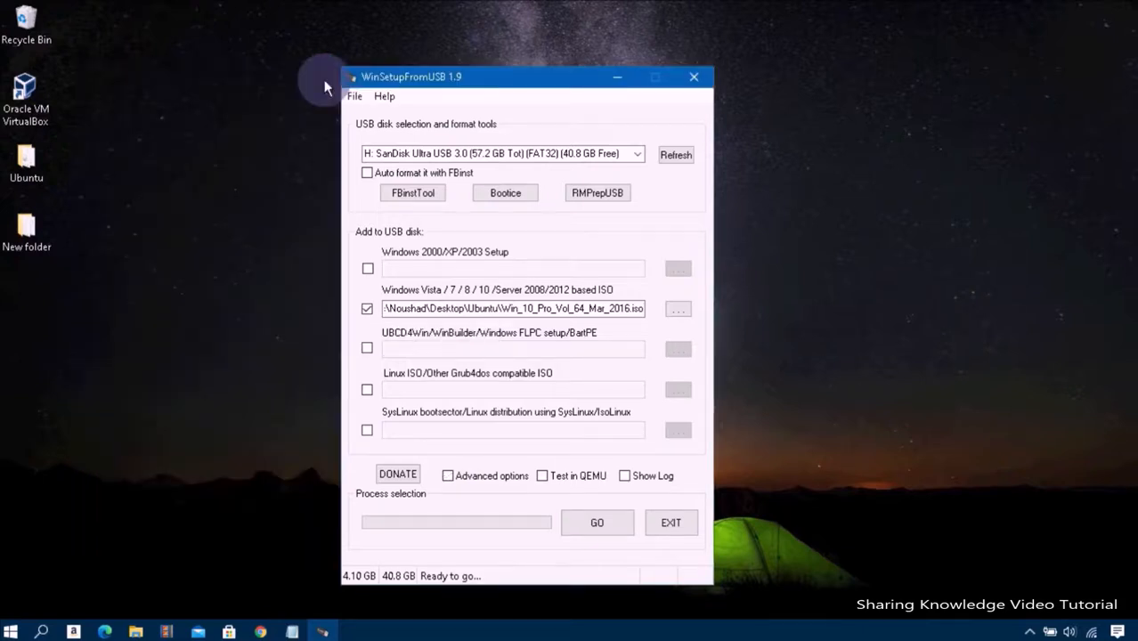
# Start adding the Windows 10 source, confirm the SanDisk drive as the correct disk, and name the Windows Setup folder win8.
pyautogui.click(599, 523)
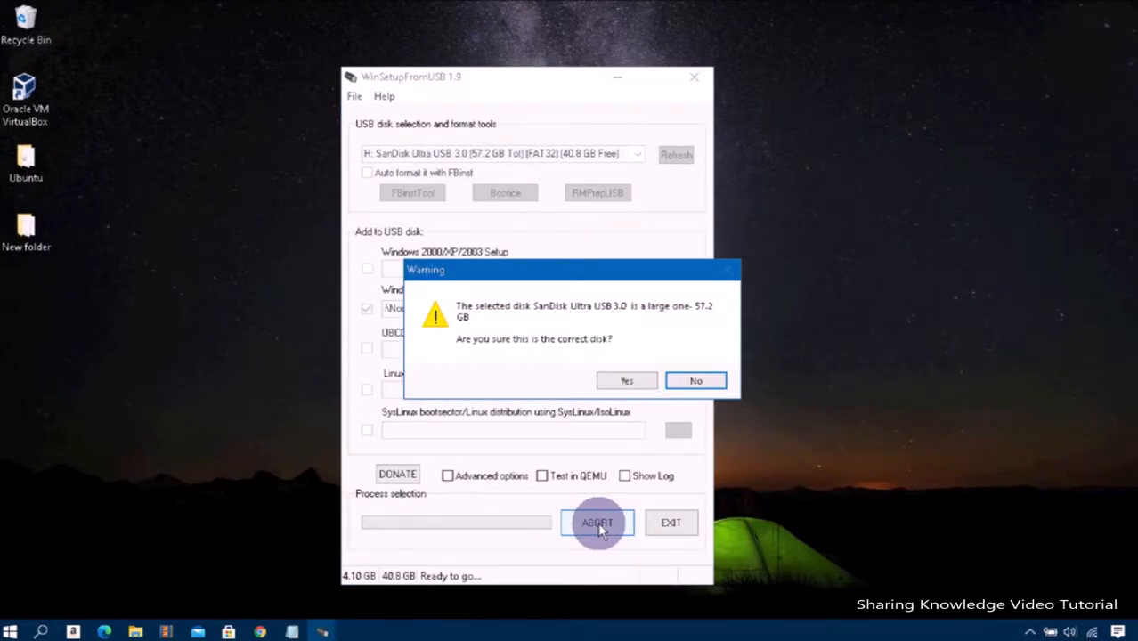
pyautogui.click(628, 382)
pyautogui.write('win8')
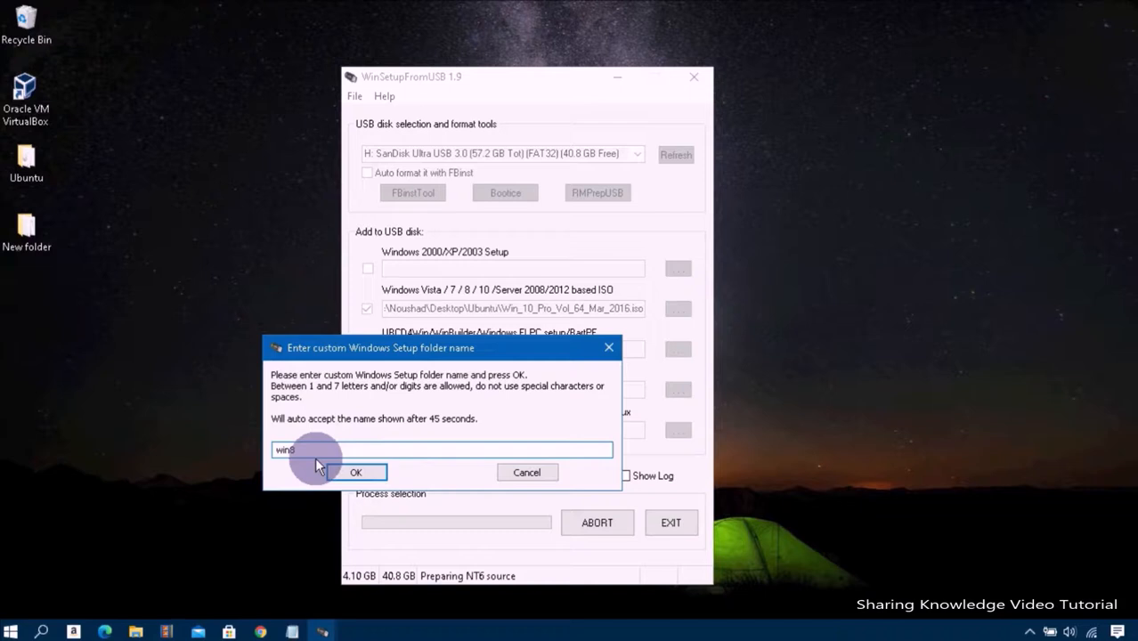
pyautogui.click(351, 464)
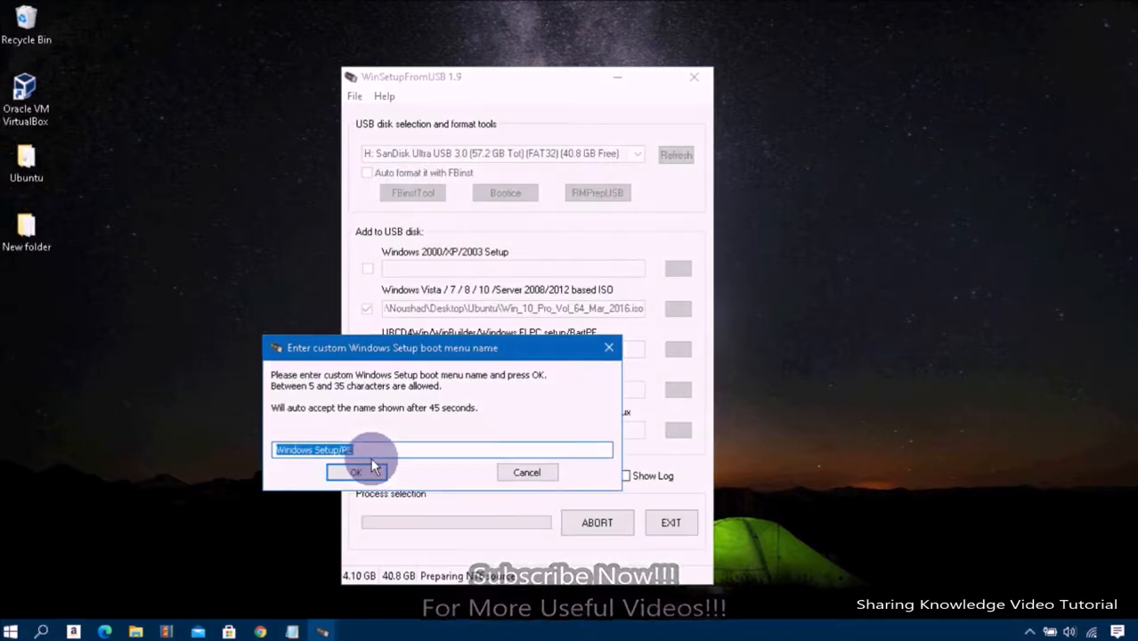
# Name the Windows Setup boot menu entry "Windows 10 Pro_64 bit" and let the job complete.
pyautogui.write('Windows 10 Pro_64 bit')
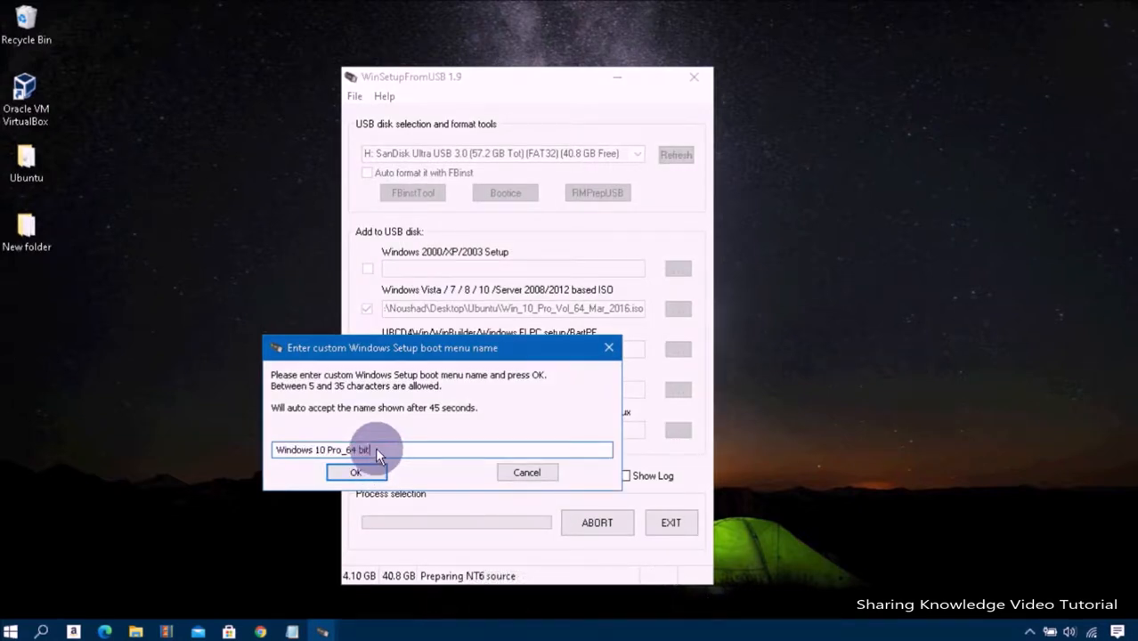
pyautogui.click(361, 471)
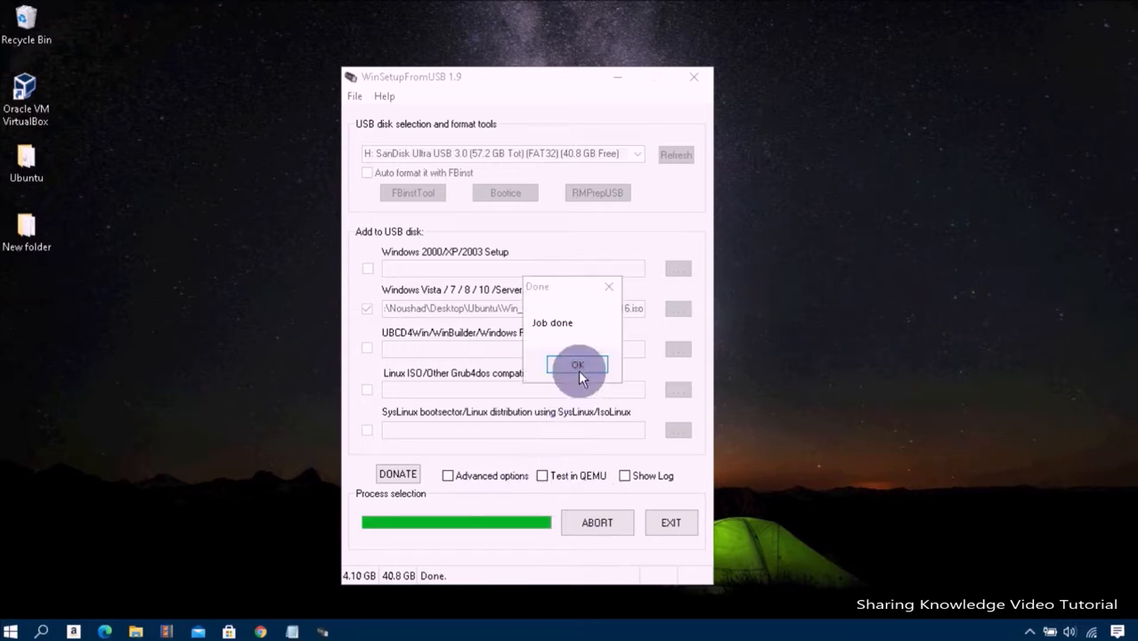
pyautogui.click(577, 367)
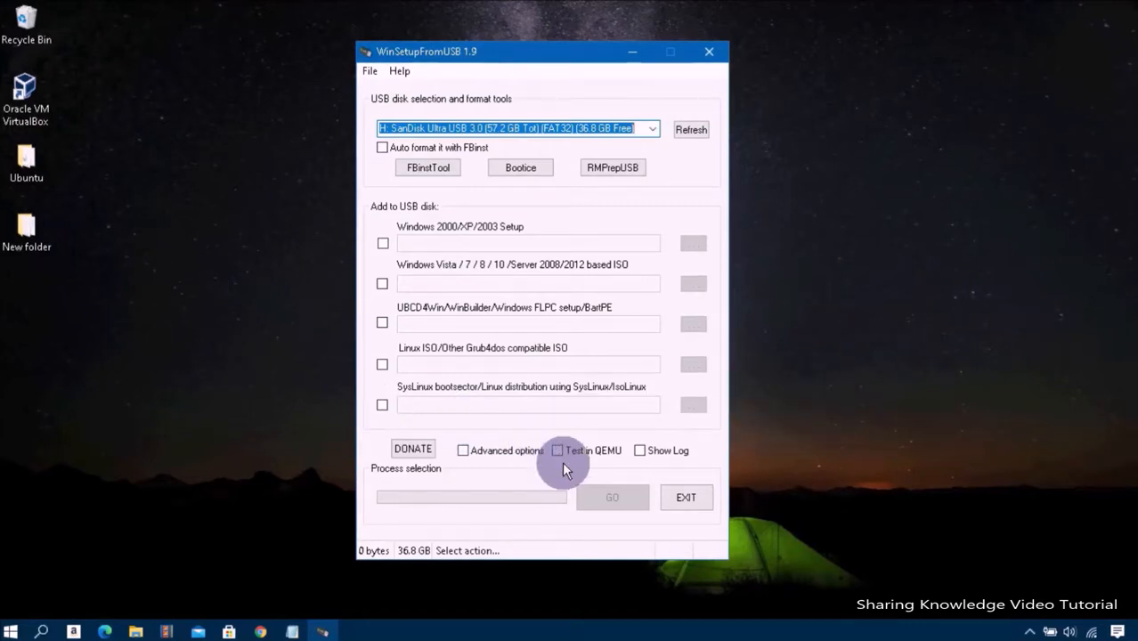
# Enable testing in QEMU for the USB disk, launch the test, and move the QEMU window toward the middle of the desktop.
pyautogui.moveTo(559, 453)
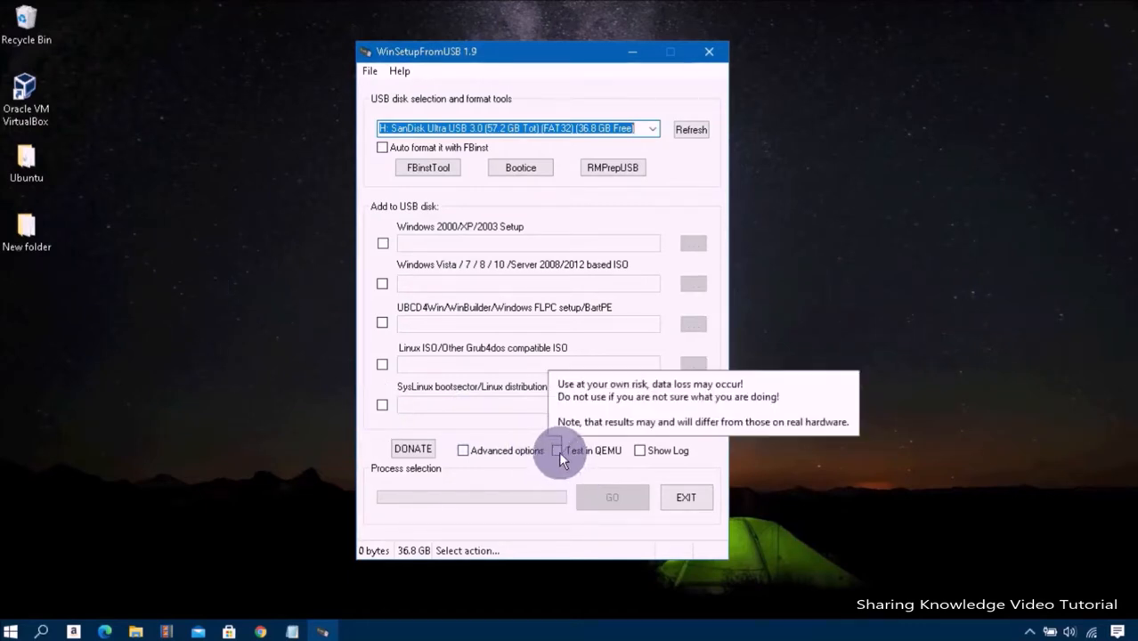
pyautogui.click(557, 450)
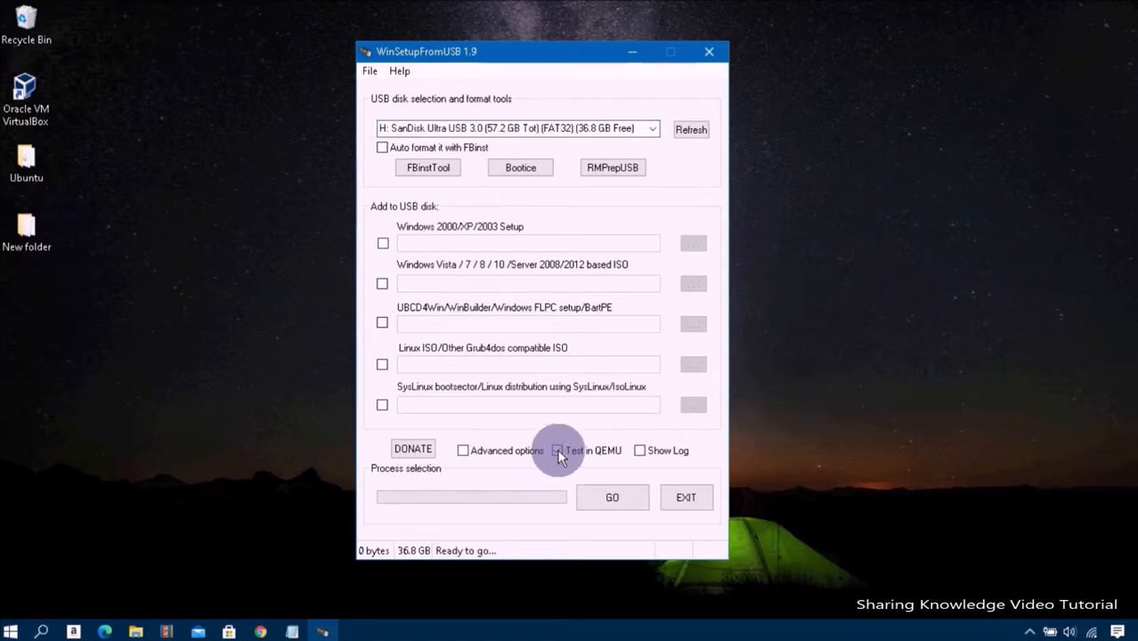
pyautogui.click(614, 498)
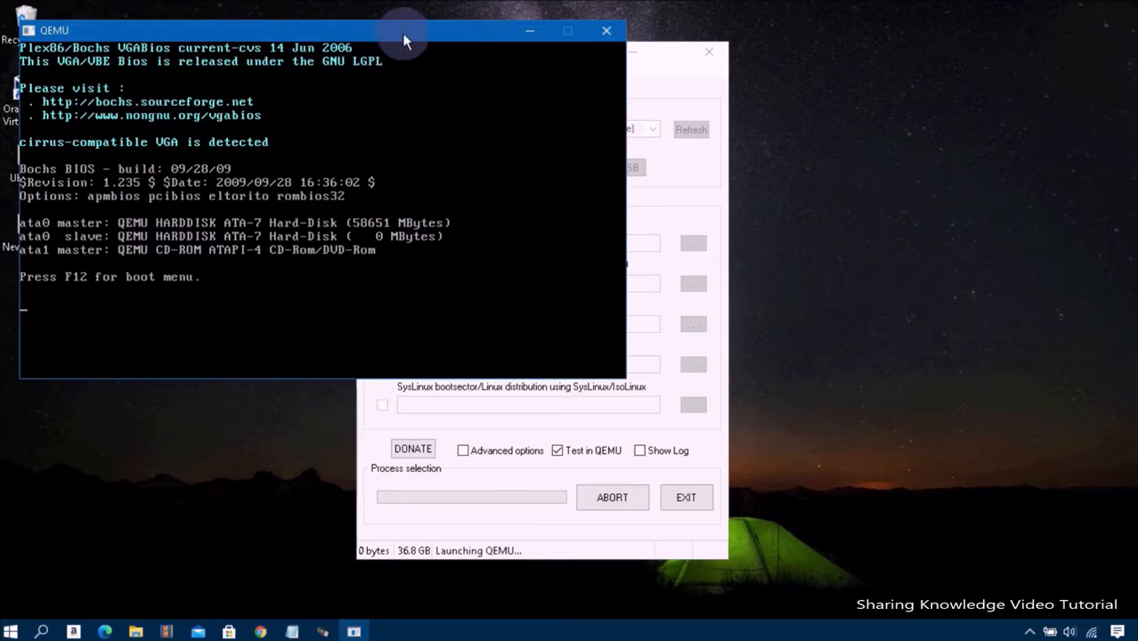
pyautogui.moveTo(404, 40); pyautogui.dragTo(631, 79)
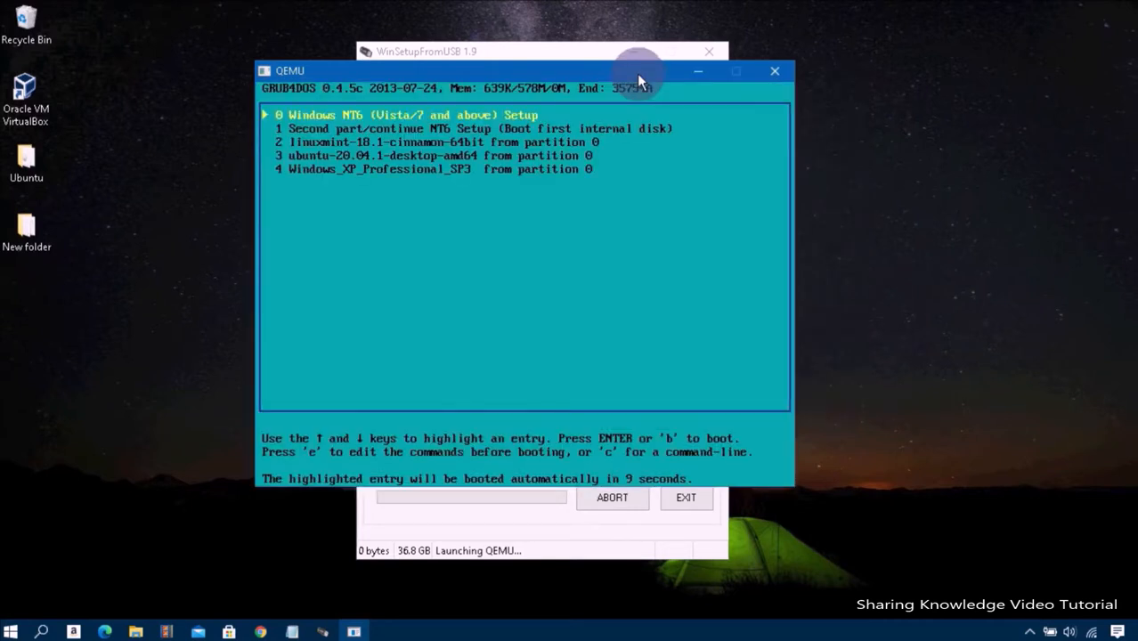
# Look through the GRUB4DOS boot entries and open the Windows NT6 (Vista/7 and above) Setup entry.
pyautogui.press('1')
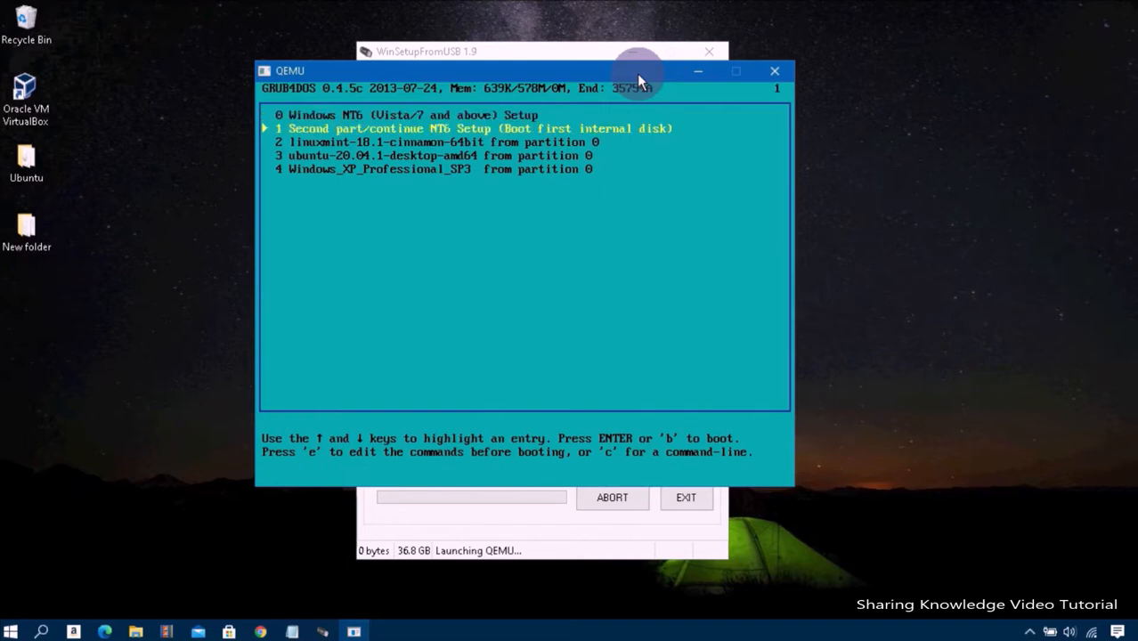
pyautogui.press('4')
pyautogui.press('3')
pyautogui.press('4')
pyautogui.press('3')
pyautogui.press('Up')
pyautogui.press('Up')
pyautogui.press('Up')
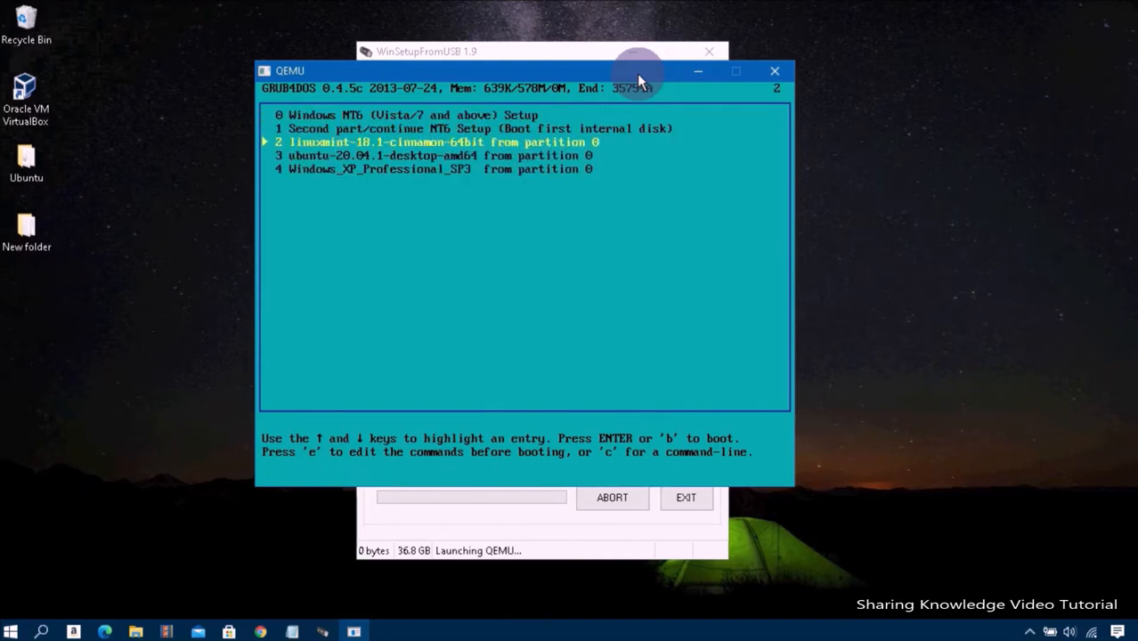
pyautogui.press('Return')
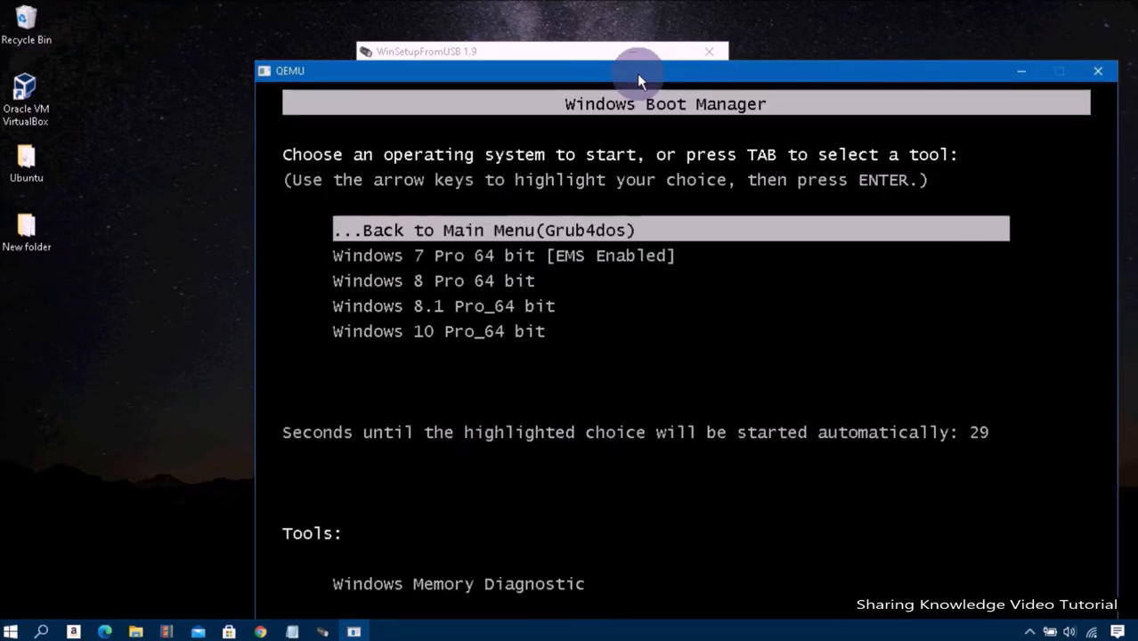
# Look through the Windows Boot Manager entries down to Windows 10 Pro_64 bit and return to the Grub4dos main menu.
pyautogui.press('Down')
pyautogui.press('Down')
pyautogui.press('Down')
pyautogui.press('Down')
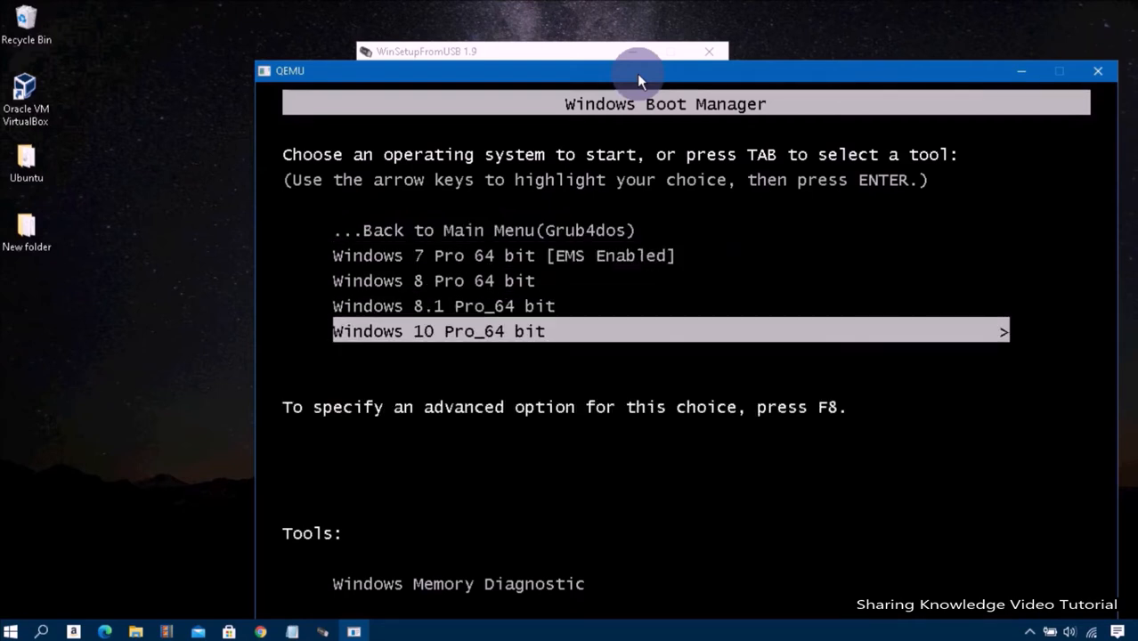
pyautogui.press('Up')
pyautogui.press('Up')
pyautogui.press('Up')
pyautogui.press('Up')
pyautogui.press('Return')
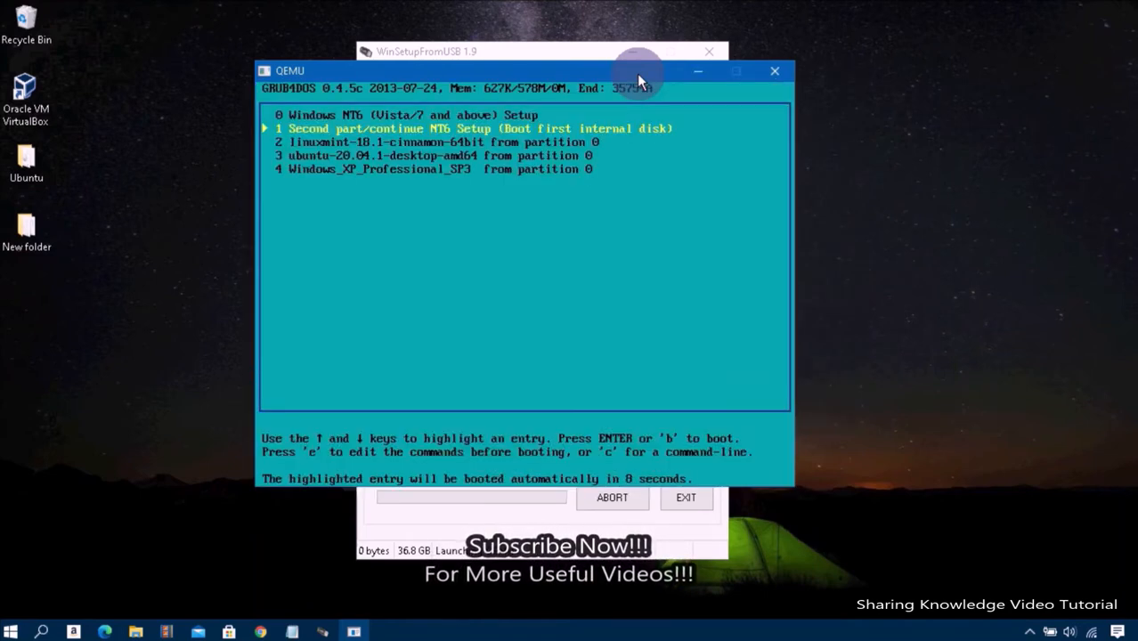
# Boot the Windows_XP_Professional_SP3 entry and start its Windows Setup from the CD image.
pyautogui.press('Down')
pyautogui.press('Down')
pyautogui.press('Down')
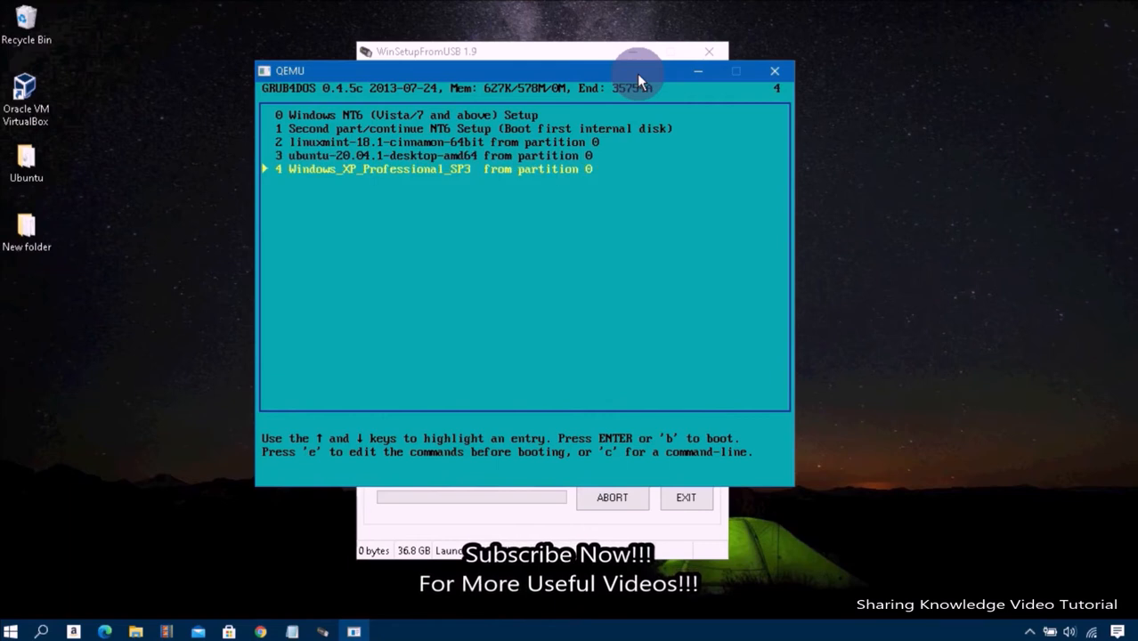
pyautogui.press('Return')
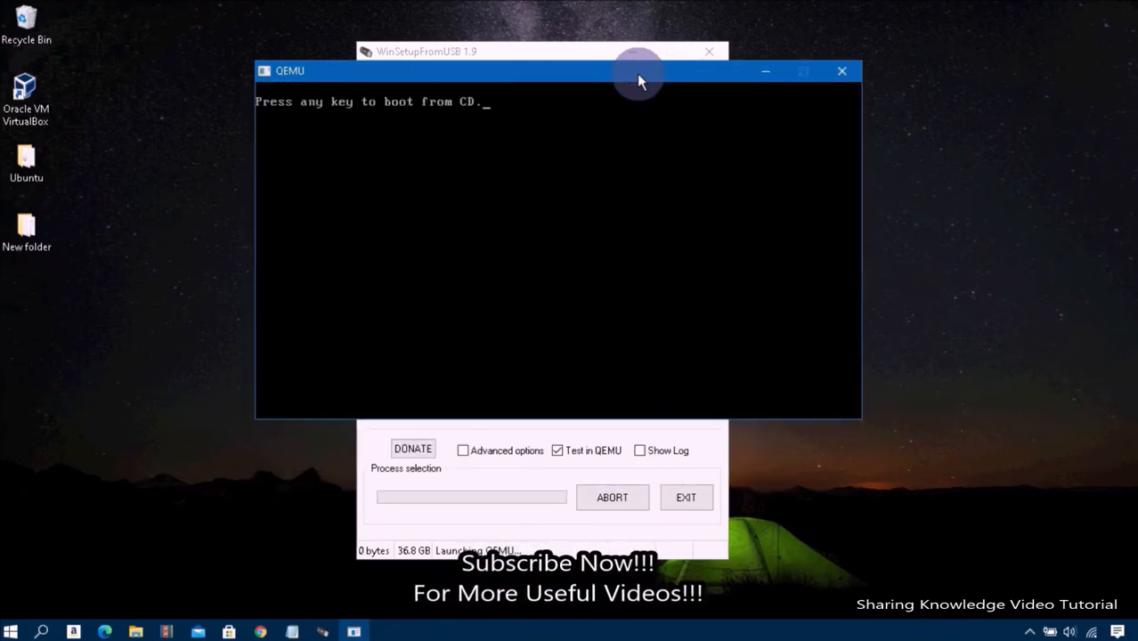
pyautogui.press('Return')
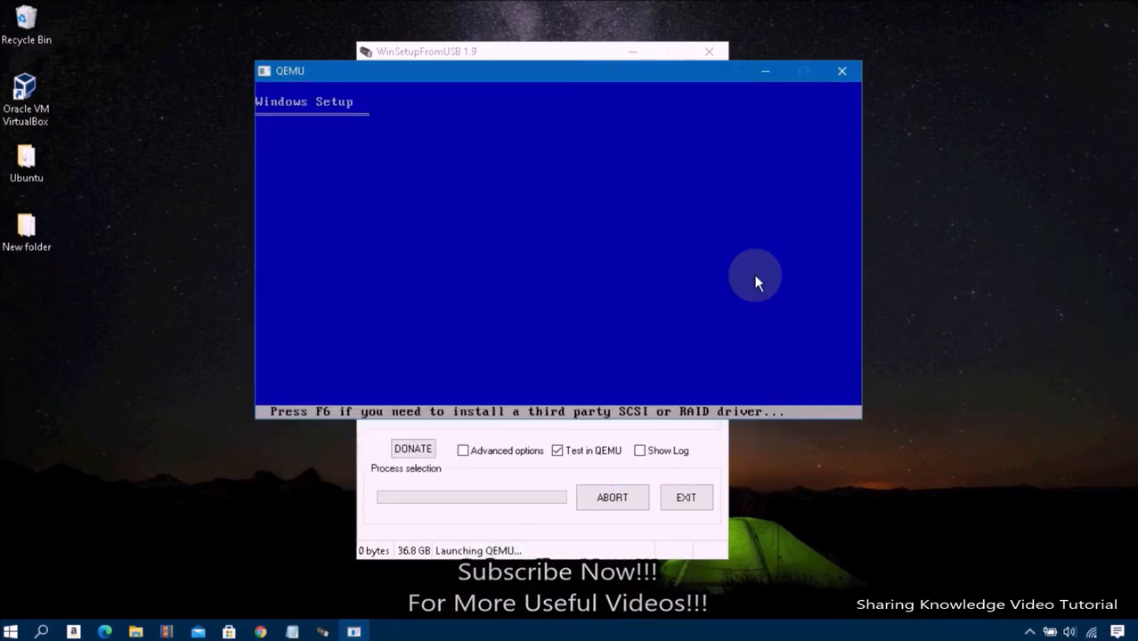